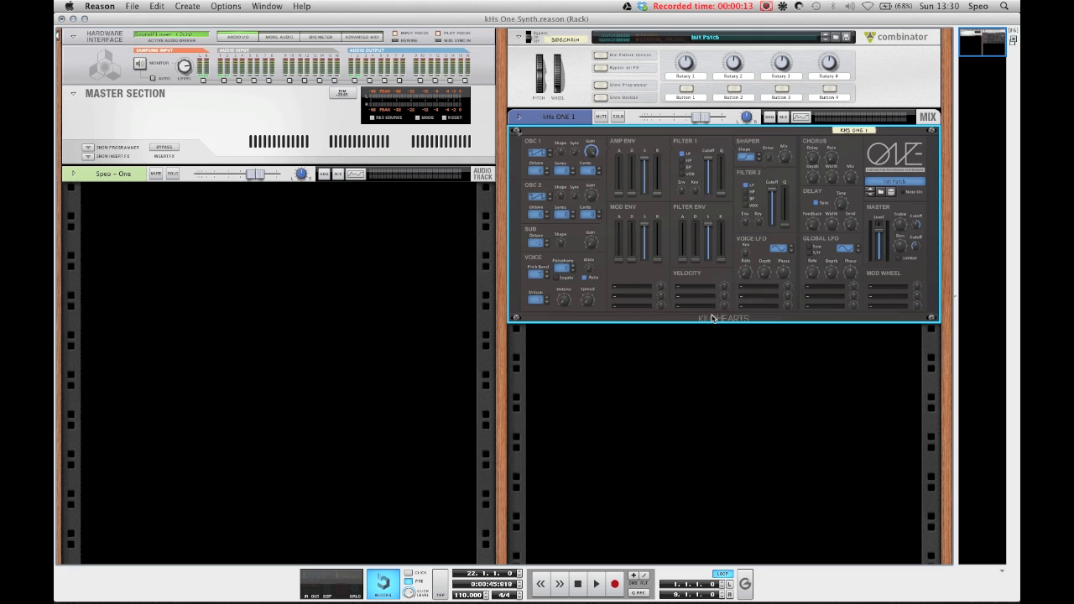
Step: Play the song from bar 22 in the sequencer, stop playback, return to bar 22 and show the rack again
click(693, 371)
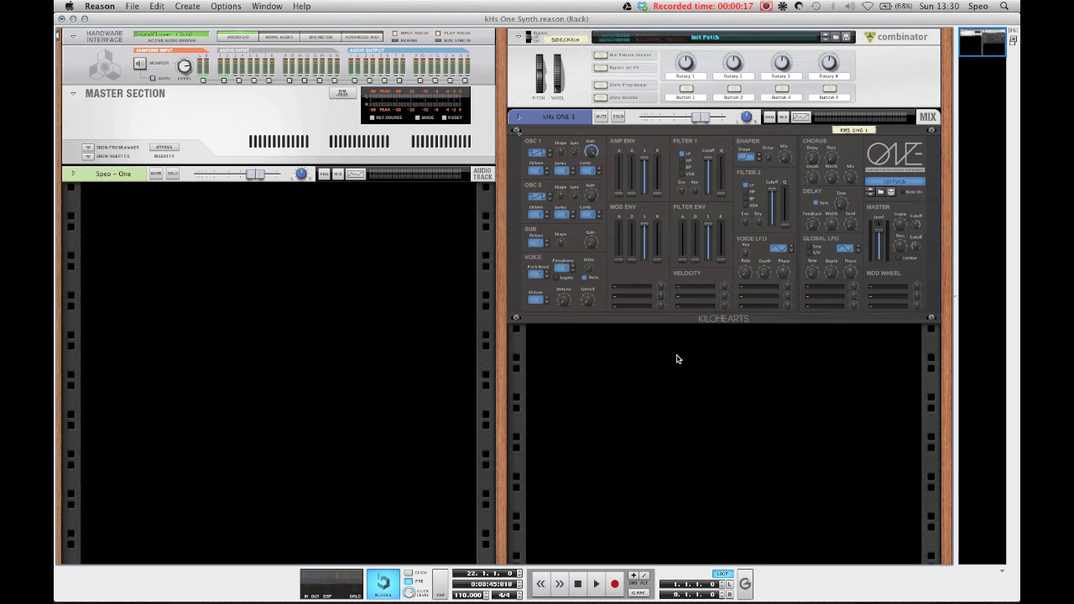
key(F7)
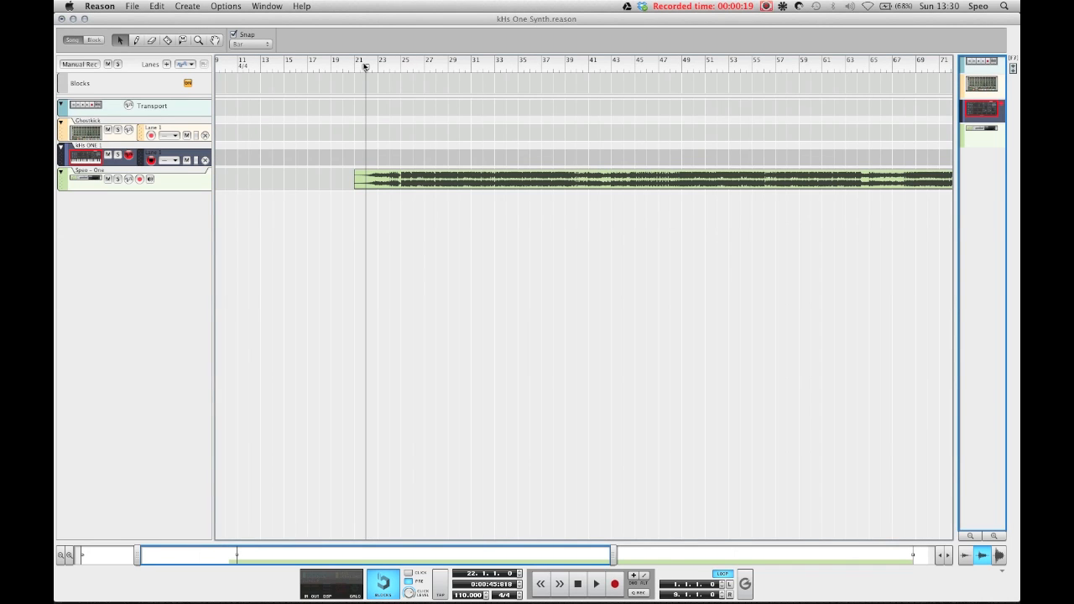
key(space)
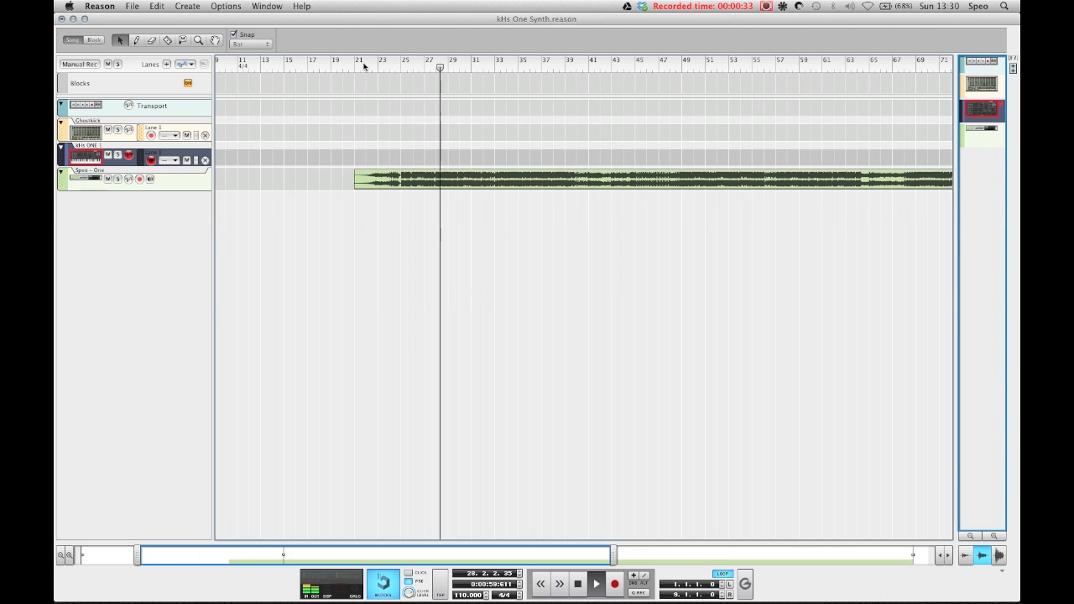
key(space)
click(363, 65)
key(F6)
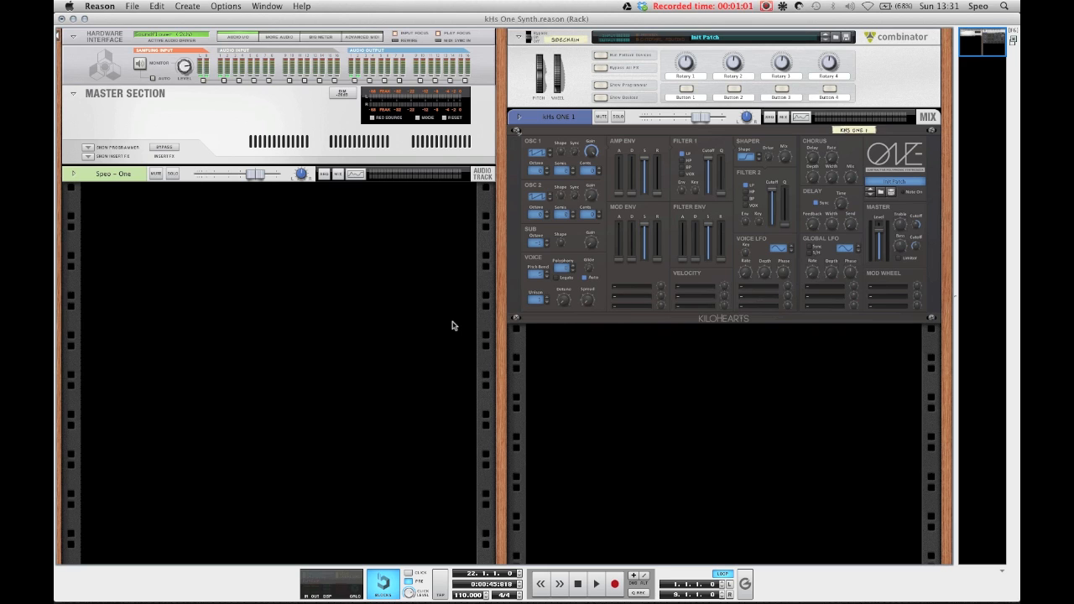
Step: Audition Osc 1's waveforms, shape and waveform sync, restoring its original saw wave with neutral shape and sync
click(552, 153)
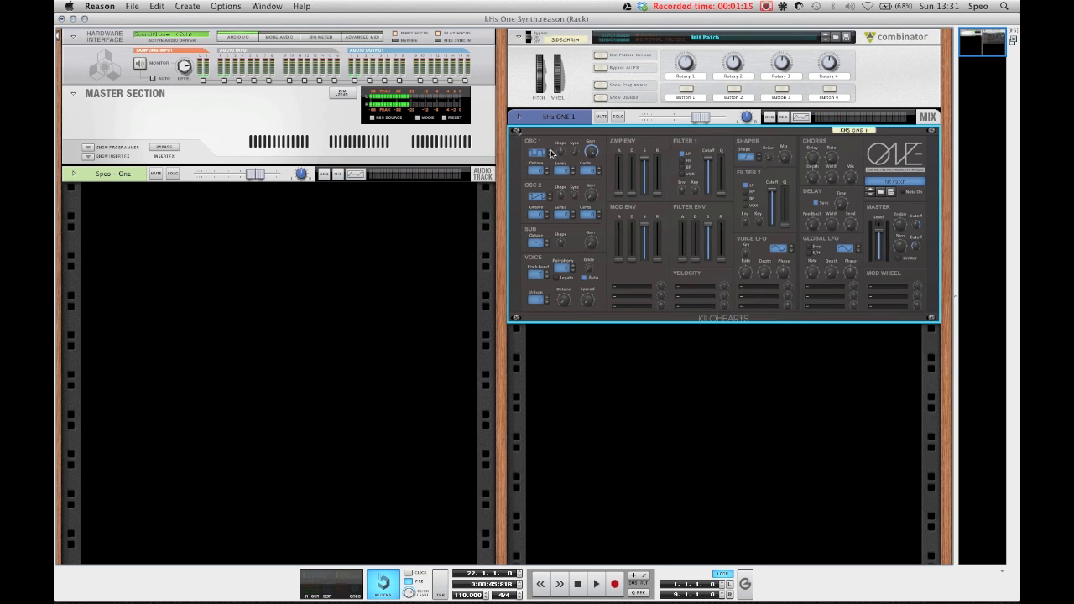
click(551, 154)
click(549, 155)
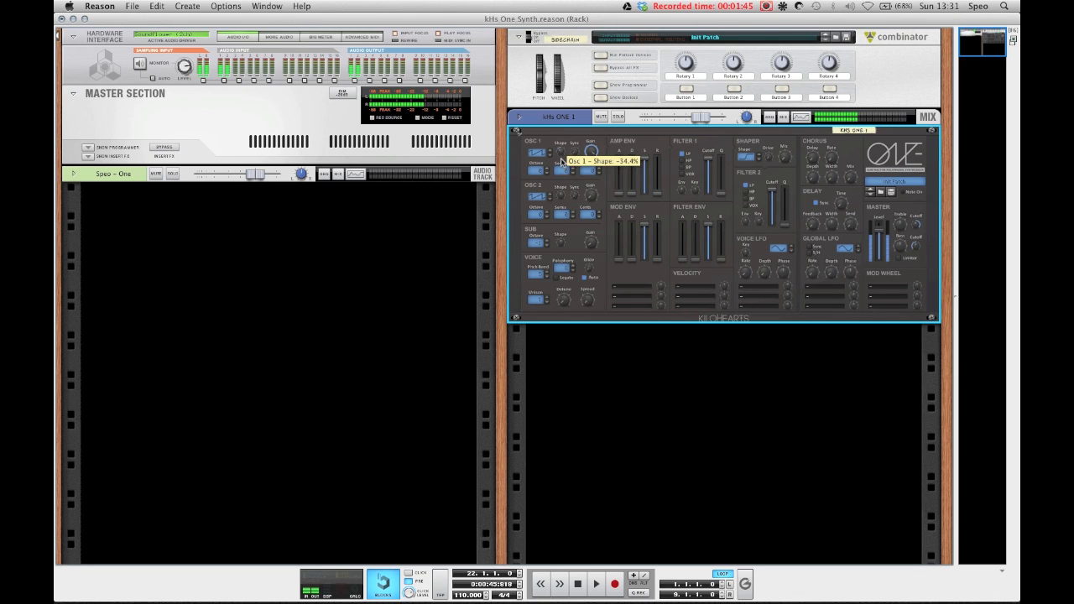
drag(562, 167, 578, 152)
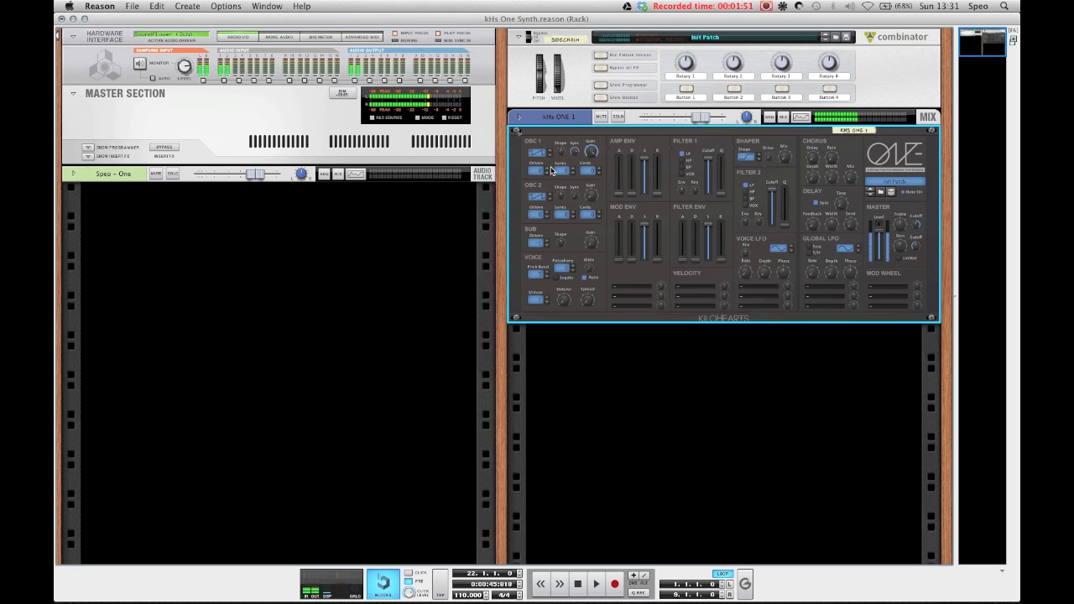
mouse_move(576, 156)
mouse_down()
mouse_move(578, 181)
mouse_move(576, 163)
mouse_up()
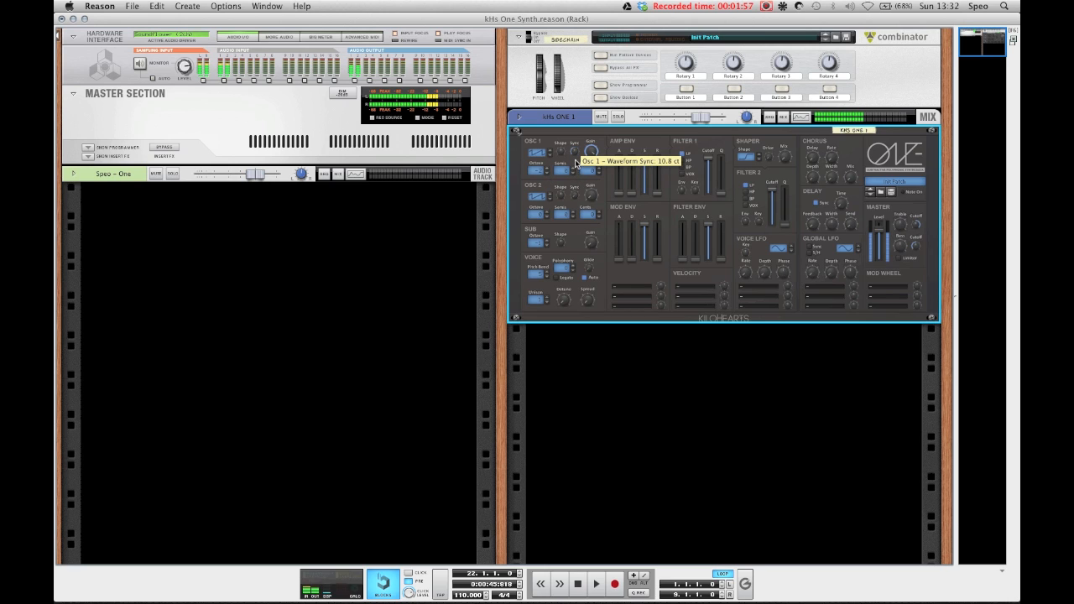
mouse_move(578, 159)
mouse_down()
mouse_move(579, 180)
mouse_move(577, 153)
mouse_up()
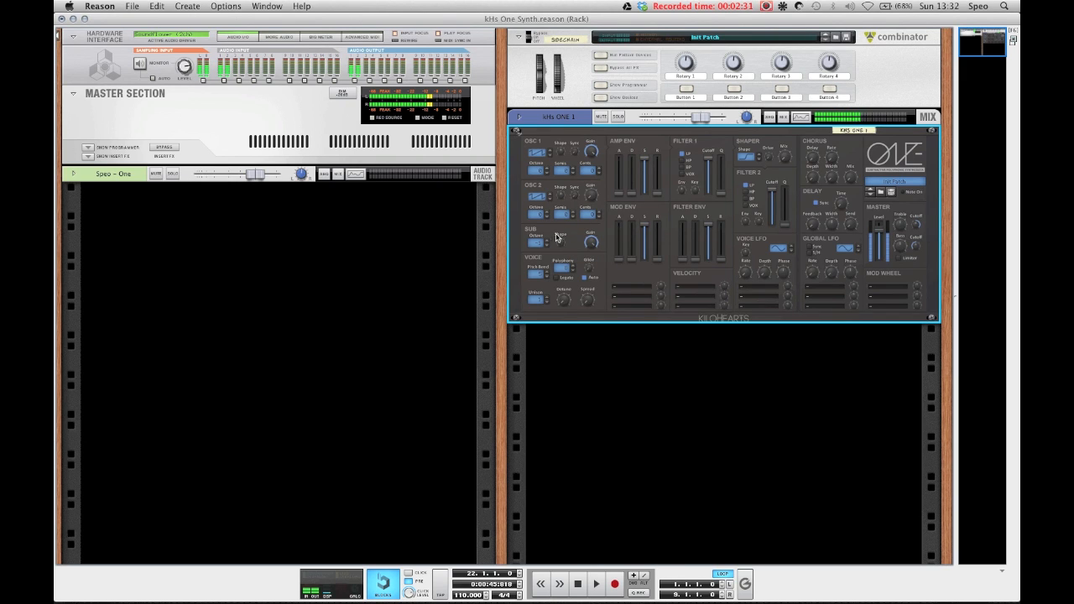
Step: Bring in the sub oscillator by adjusting its shape and gain
drag(561, 247, 596, 234)
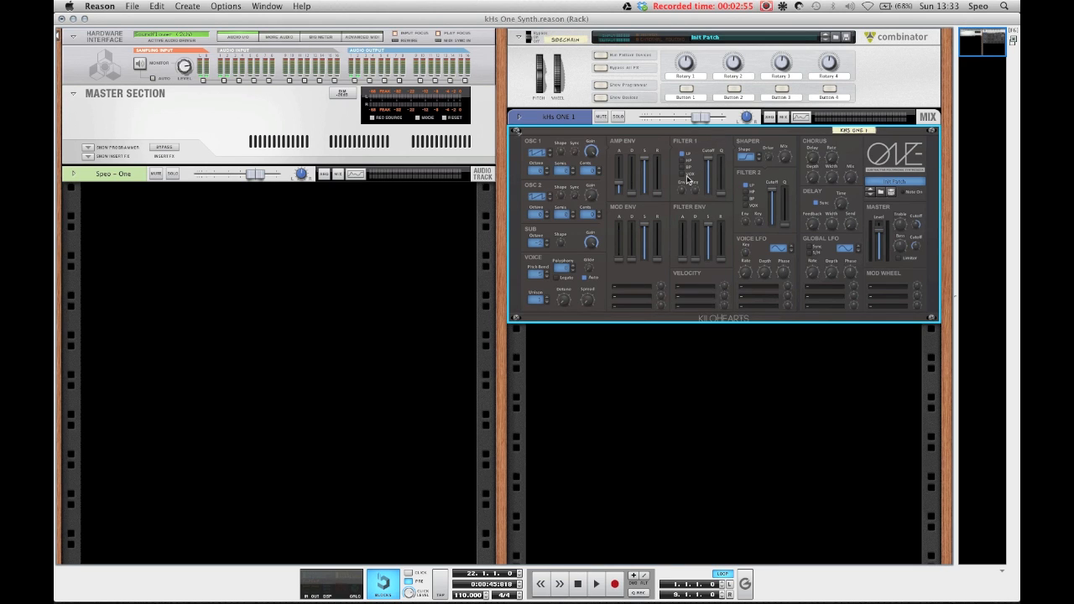
Step: Try Filter 1 in VOW mode with cutoff and Q sweeps, restoring the open LP setting
click(681, 174)
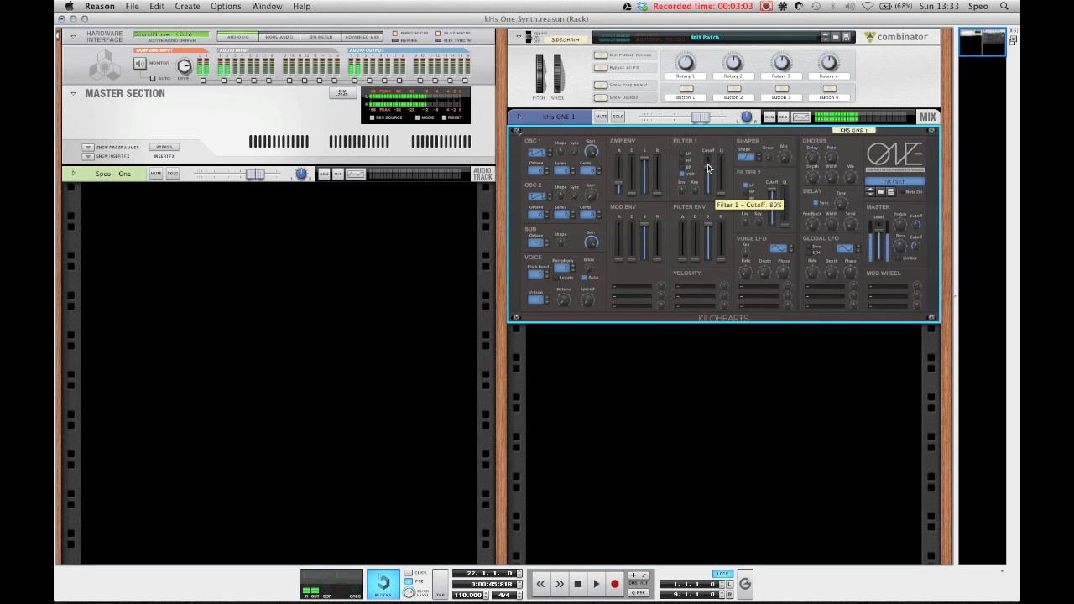
mouse_move(712, 187)
mouse_down()
mouse_move(709, 170)
mouse_move(710, 182)
mouse_up()
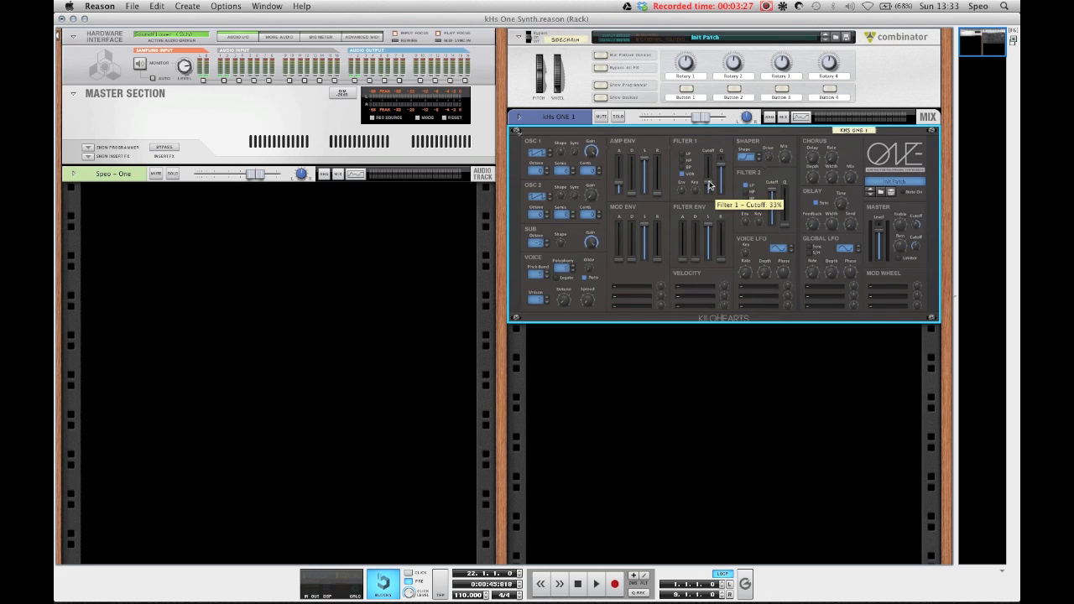
drag(710, 185, 712, 178)
drag(710, 170, 714, 148)
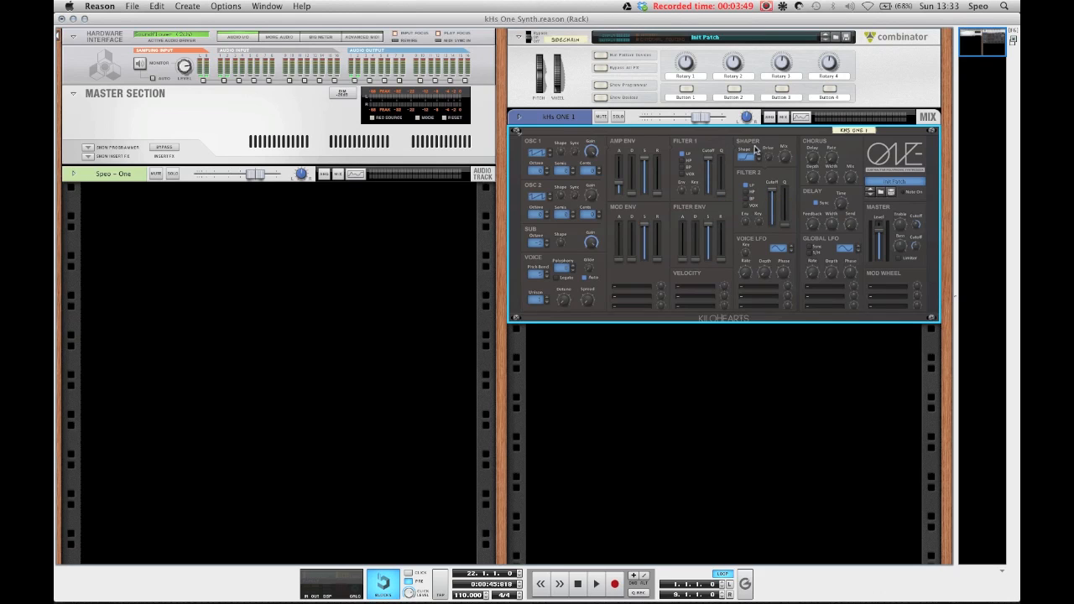
Step: Raise the shaper's mix and try out its shapes and drive amount
drag(788, 157, 789, 133)
click(756, 161)
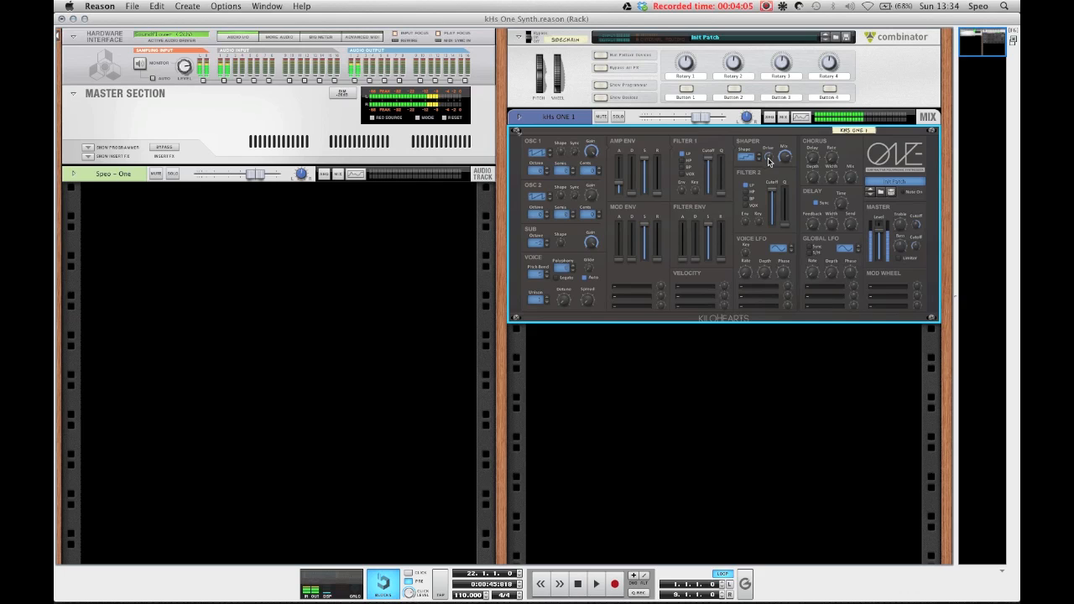
mouse_move(790, 157)
mouse_down()
mouse_move(792, 184)
mouse_move(797, 147)
mouse_up()
mouse_move(787, 166)
mouse_down()
mouse_move(792, 195)
mouse_move(784, 156)
mouse_up()
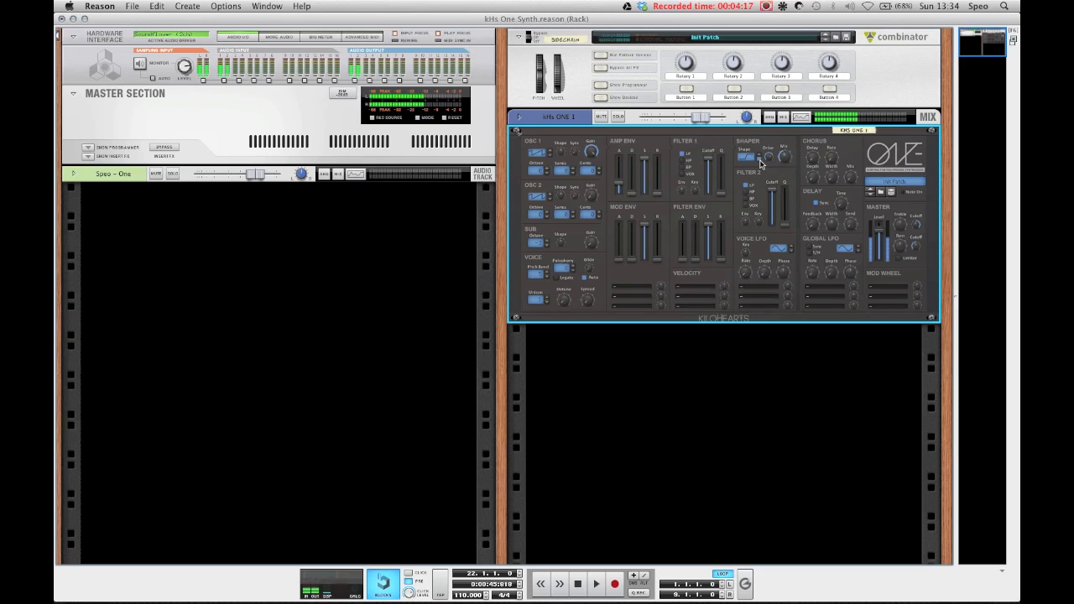
mouse_move(785, 157)
mouse_down()
mouse_move(786, 138)
mouse_move(772, 188)
mouse_move(773, 162)
mouse_up()
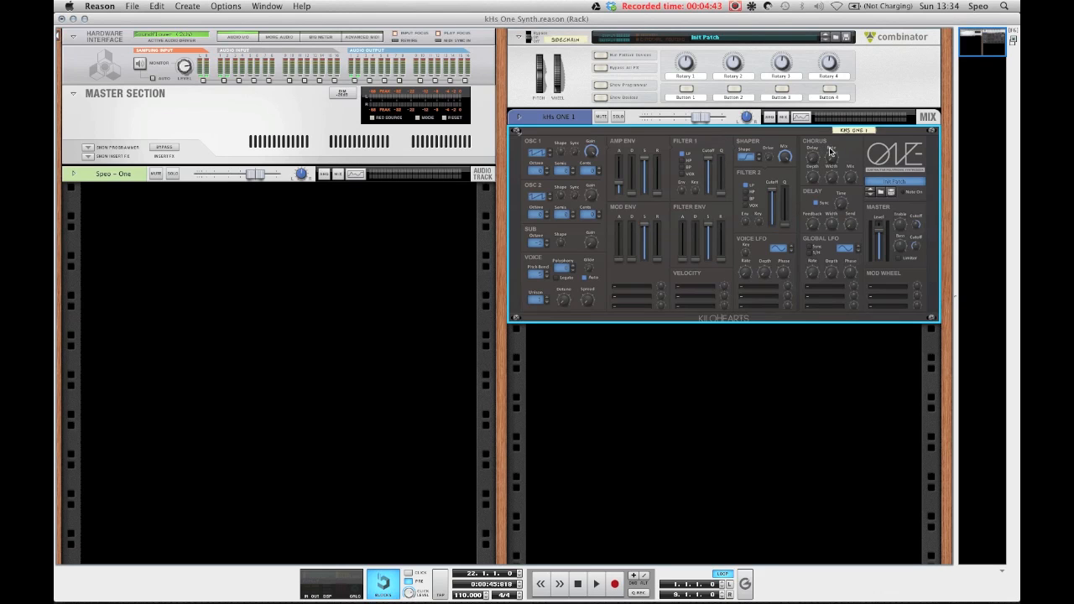
Step: Turn up the chorus mix and adjust its stereo width, depth, delay and rate
mouse_move(856, 171)
drag(851, 178, 851, 179)
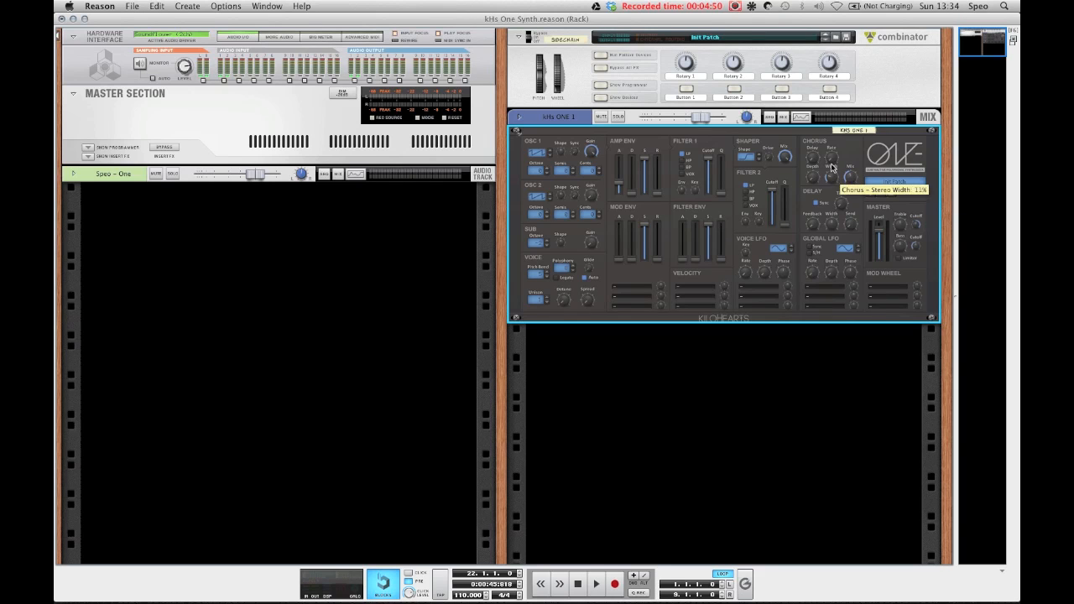
mouse_move(815, 169)
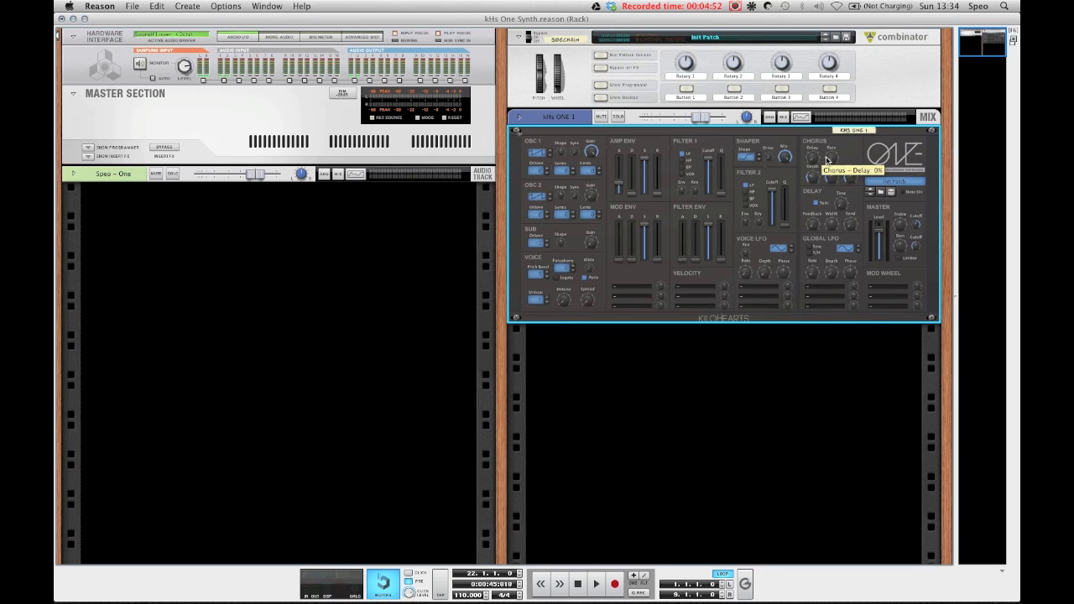
mouse_move(834, 155)
mouse_down()
mouse_move(836, 133)
mouse_move(829, 156)
mouse_up()
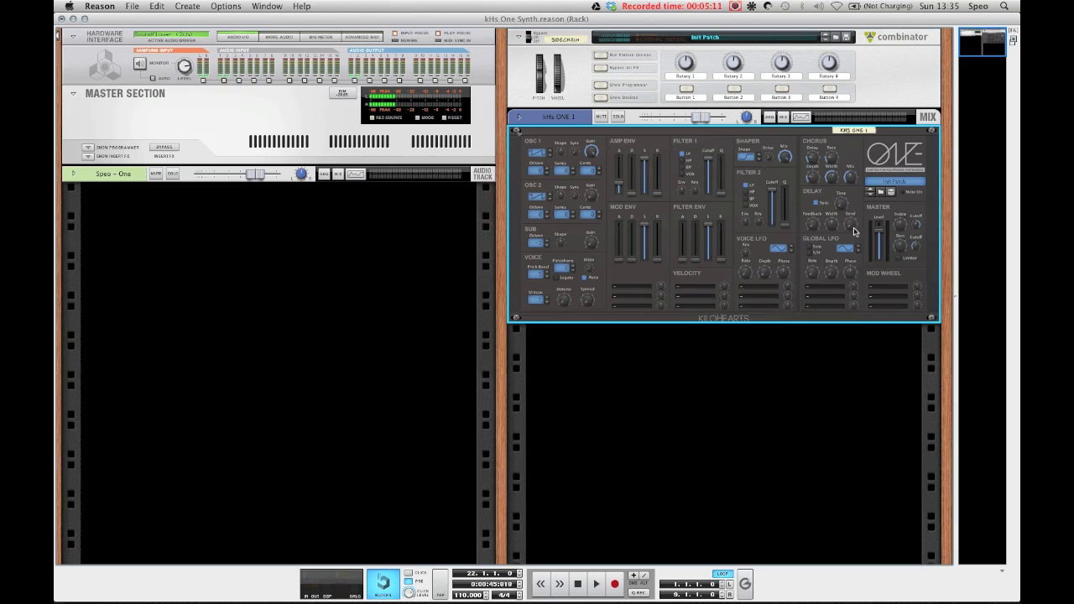
Step: Raise the delay's send to about 42%, increase its feedback and adjust its time and stereo width
mouse_move(853, 221)
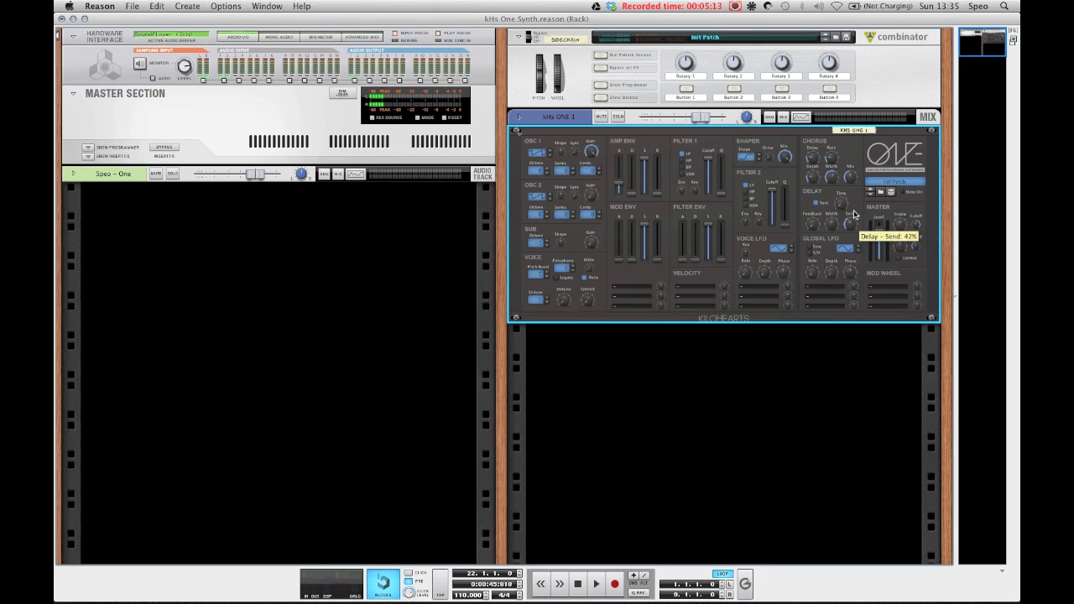
mouse_move(845, 201)
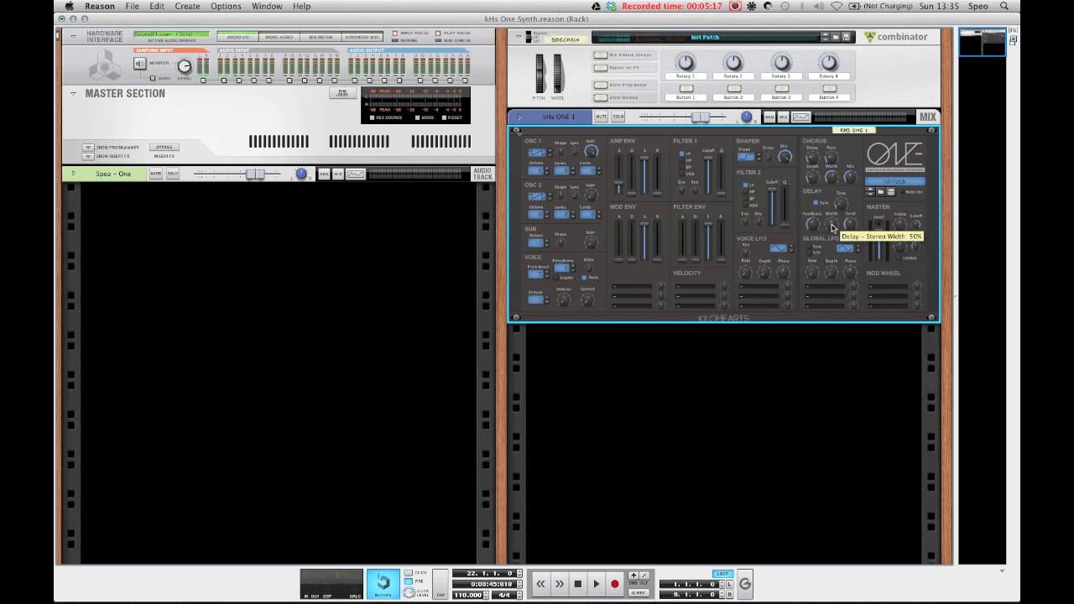
scroll(832, 224, up, 5)
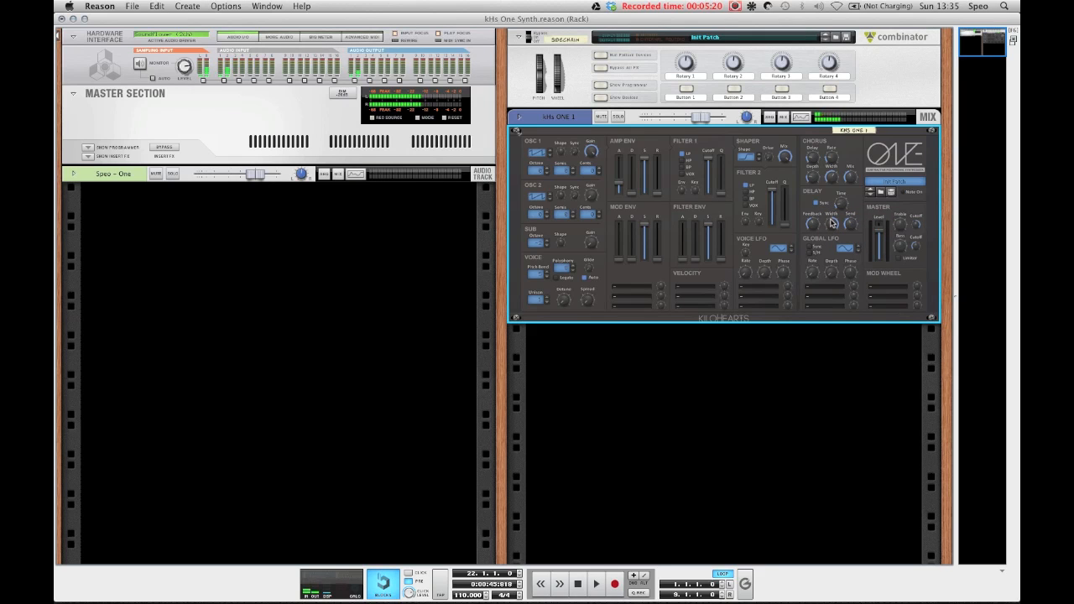
drag(832, 223, 836, 263)
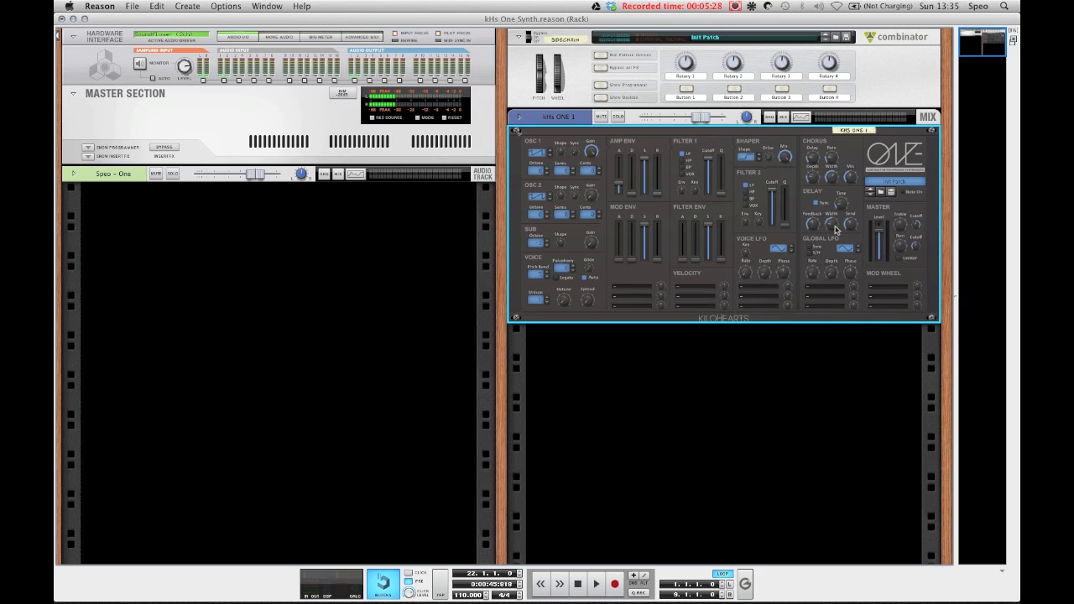
mouse_move(836, 230)
Step: Assign OSC1: Sync as the mod envelope's first destination, raise the modulation amount and shape the envelope's decay
click(624, 291)
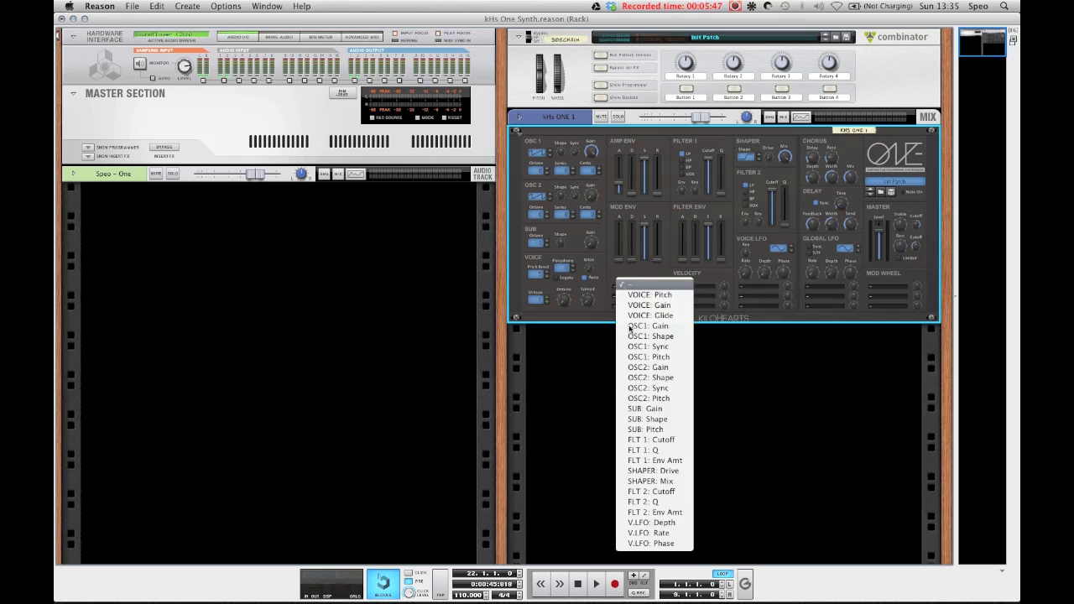
click(668, 349)
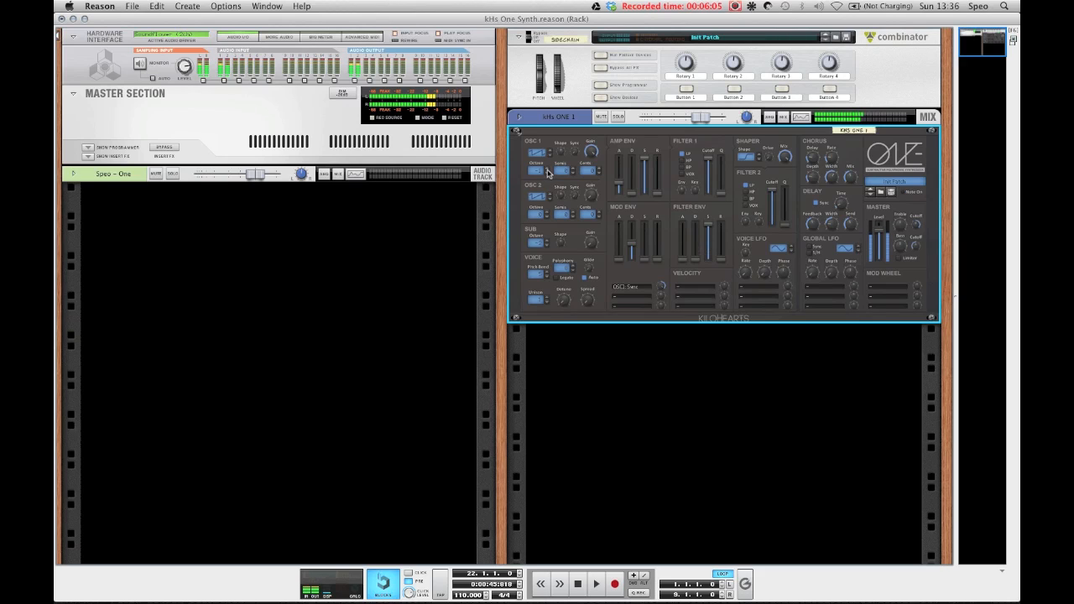
Step: Examine the available modulation destinations for Velocity and the Voice LFO without assigning any
click(689, 288)
scroll(732, 506, down, 3)
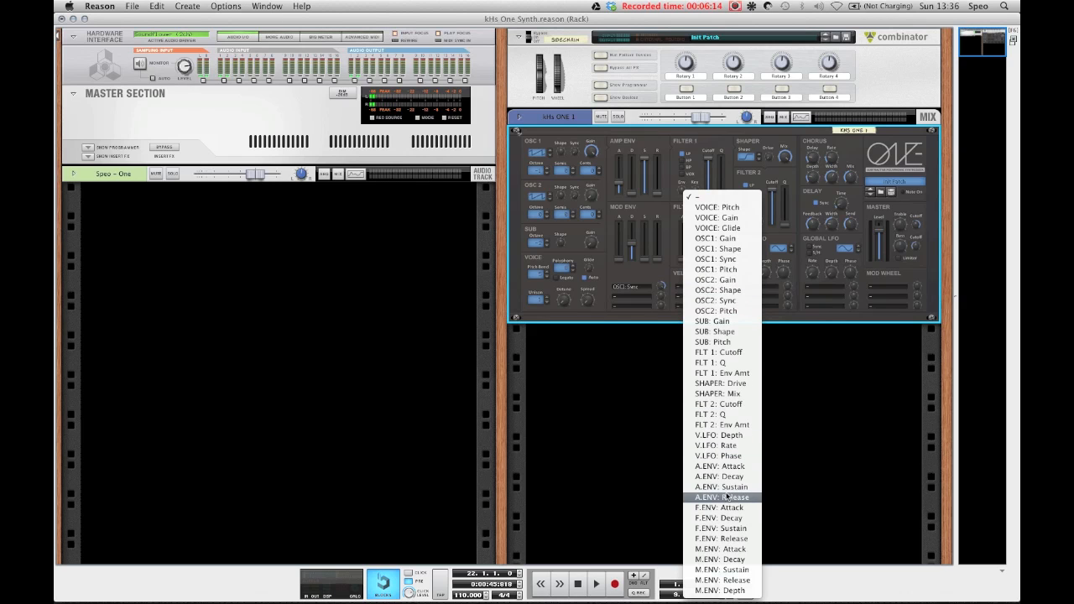
click(662, 408)
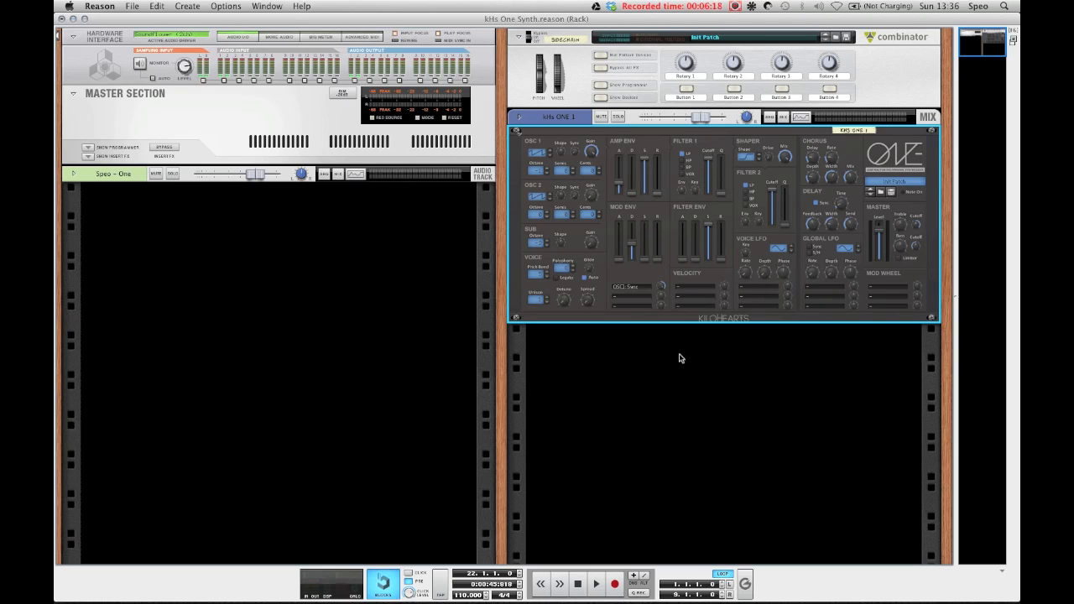
click(687, 289)
scroll(720, 386, down, 2)
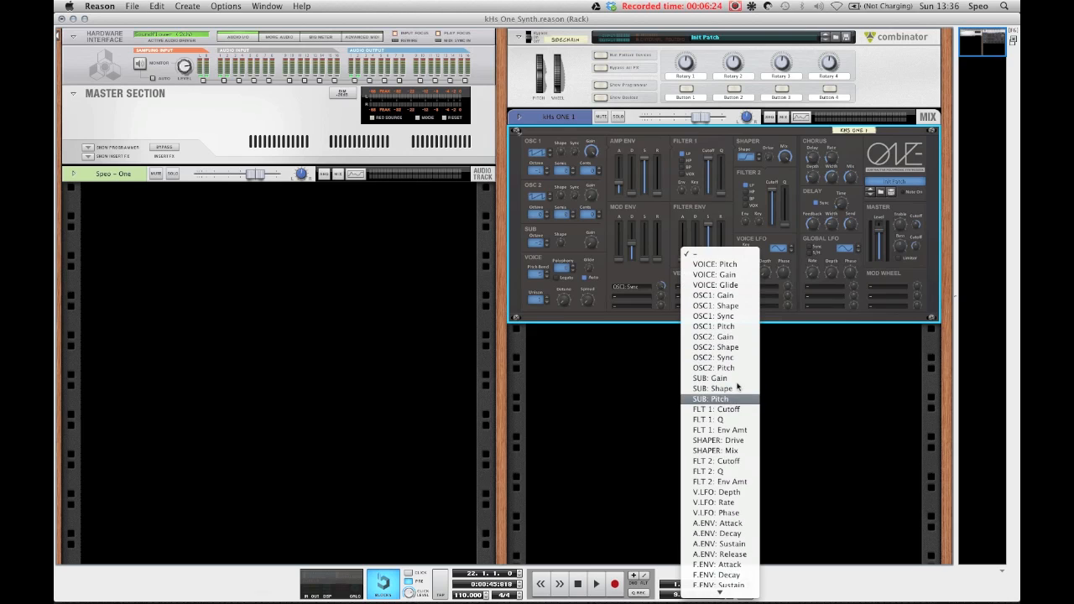
click(663, 337)
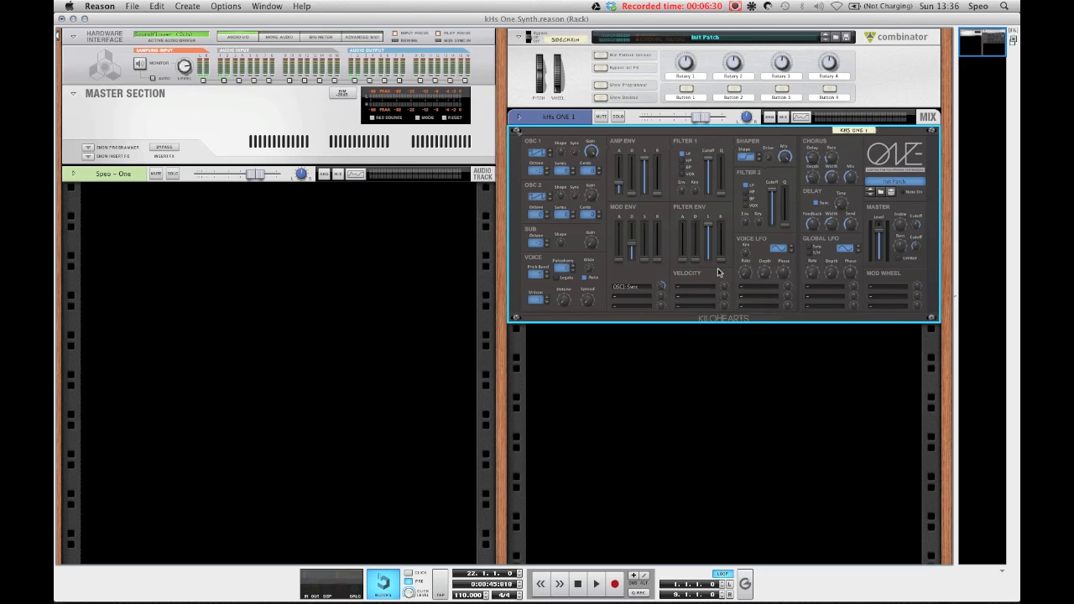
click(766, 289)
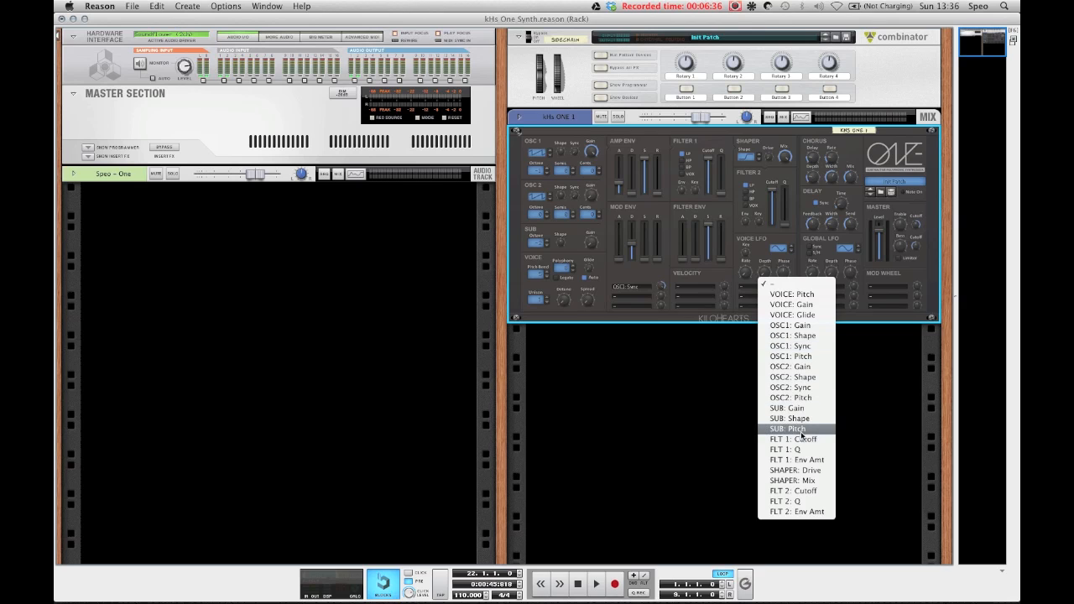
click(716, 353)
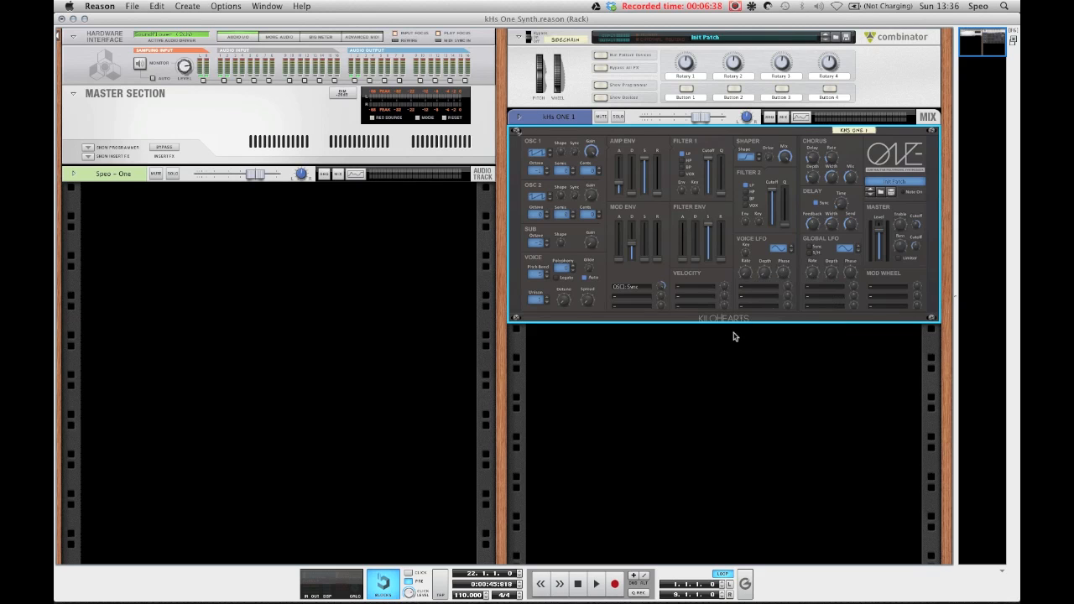
Step: Assign the Global LFO to OSC1: Pitch with Sample & Hold enabled, raising its depth to about 88% and its rate
click(823, 285)
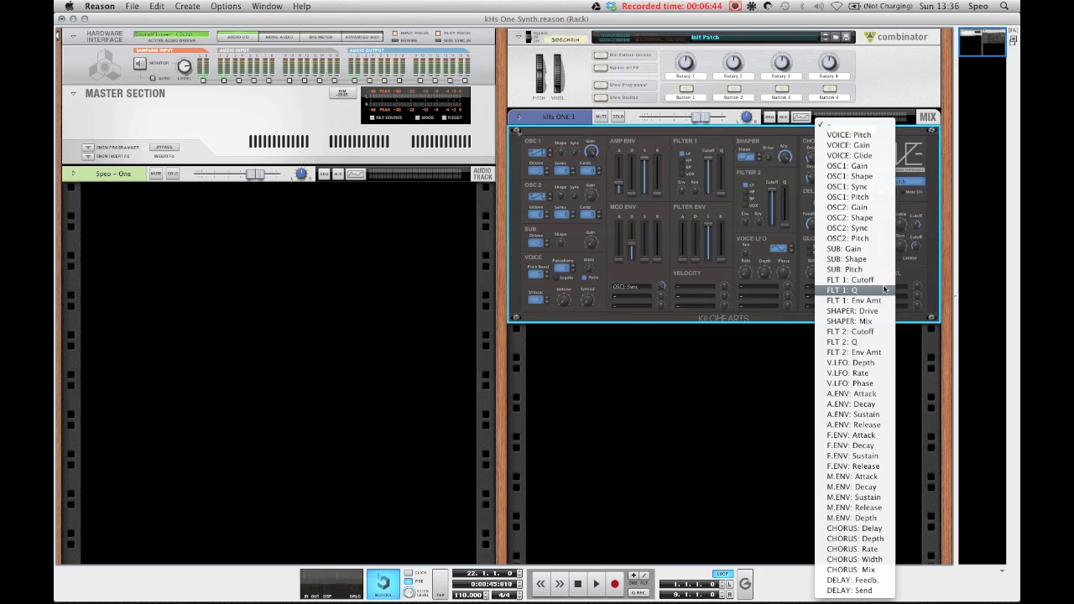
click(825, 290)
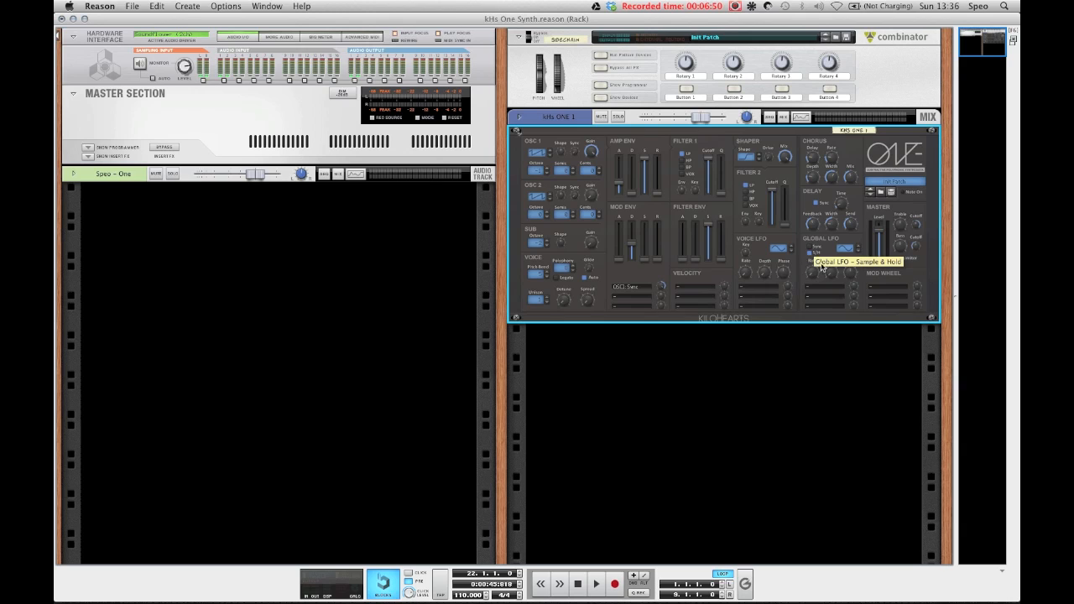
click(824, 288)
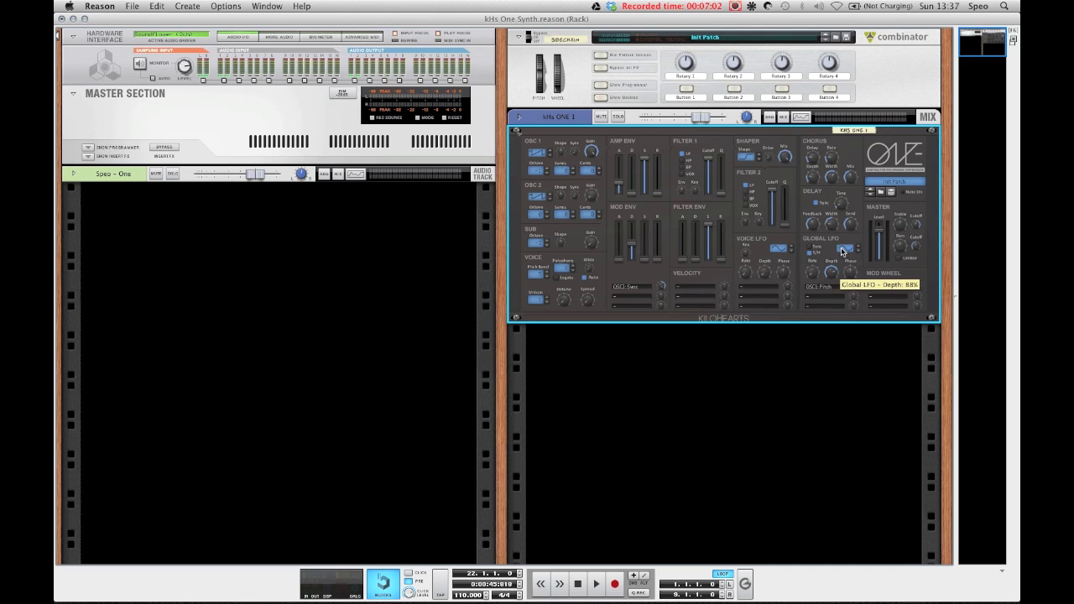
drag(820, 257, 830, 246)
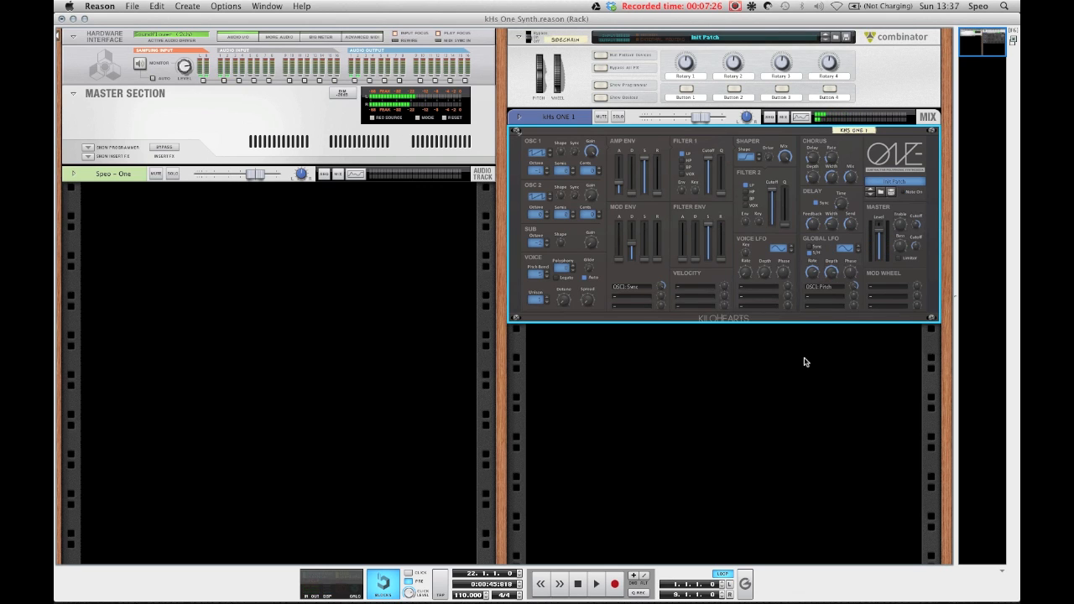
Step: Examine the modulation destinations available for the Mod Wheel without assigning any
click(884, 289)
scroll(881, 410, down, 5)
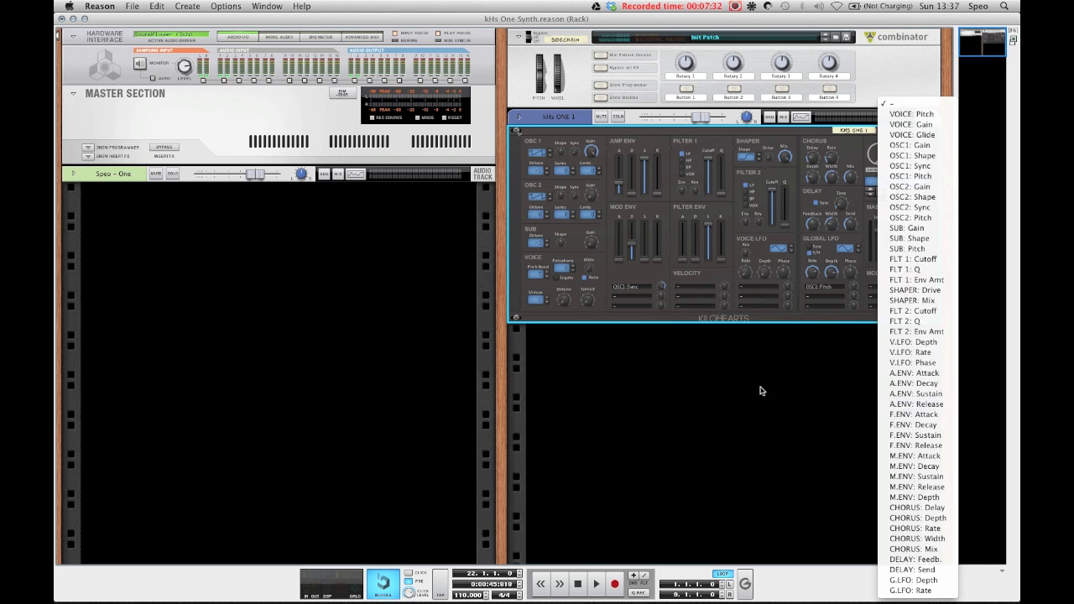
click(763, 391)
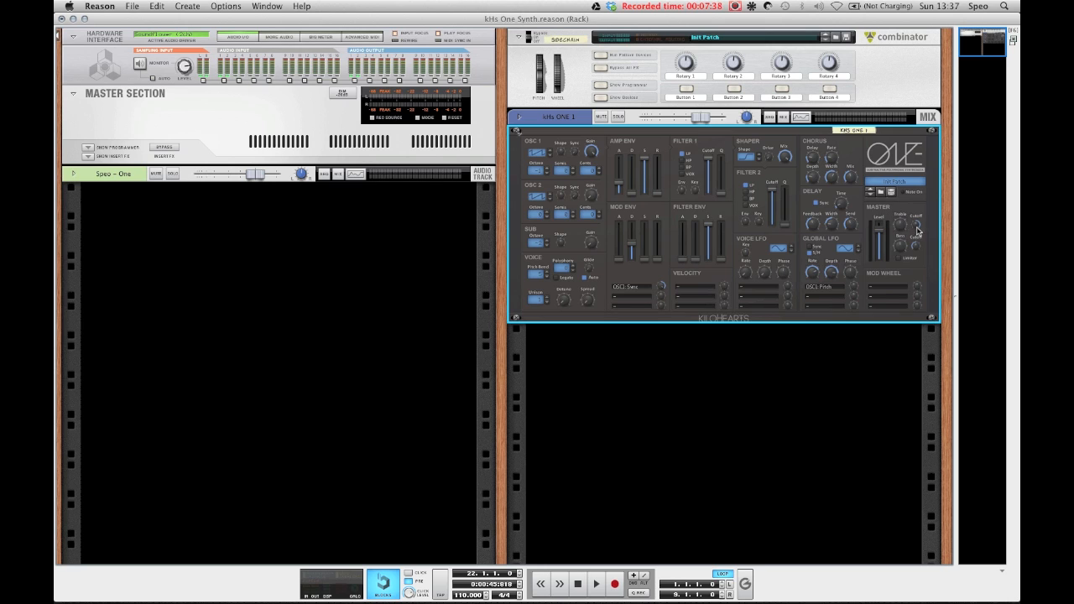
Step: Adjust the Master section's high and low shelf EQ gains and cutoffs, then its output level
mouse_move(904, 221)
mouse_down()
mouse_move(905, 243)
mouse_move(902, 232)
mouse_up()
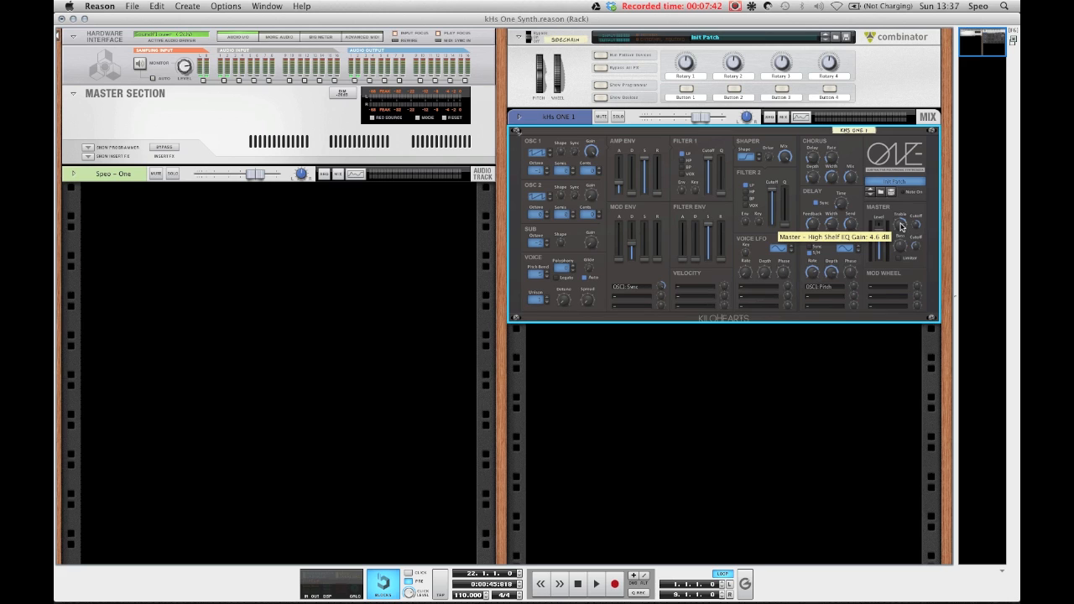
drag(920, 223, 918, 220)
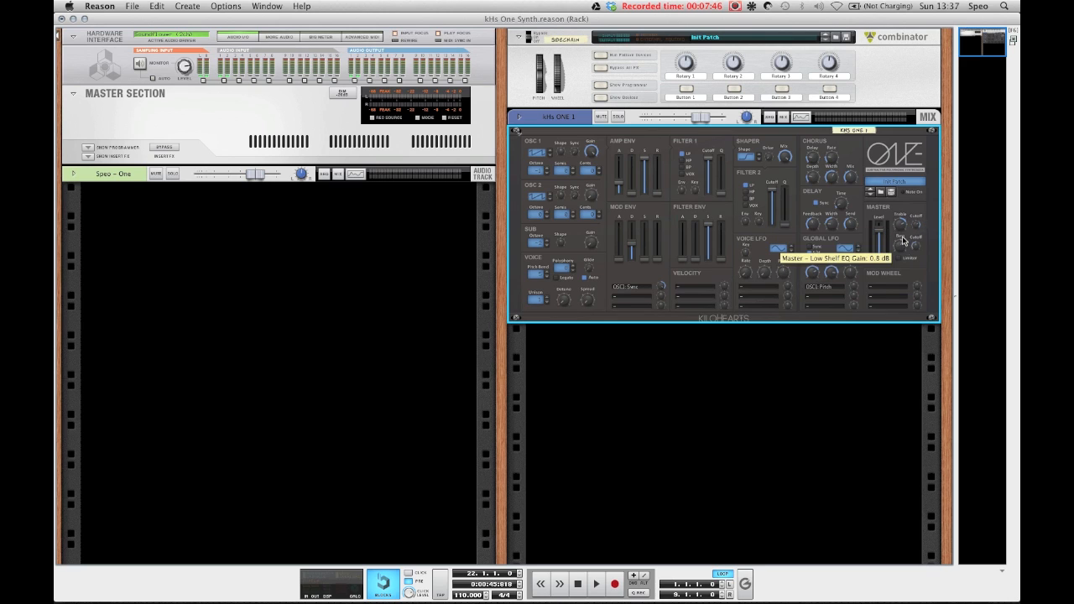
drag(917, 247, 917, 255)
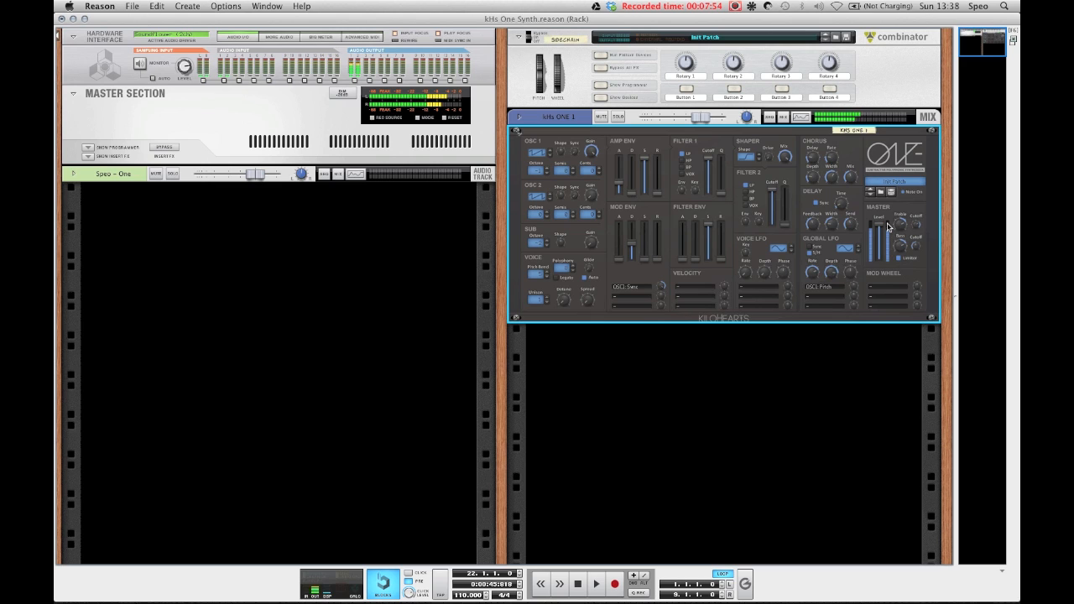
drag(886, 227, 886, 246)
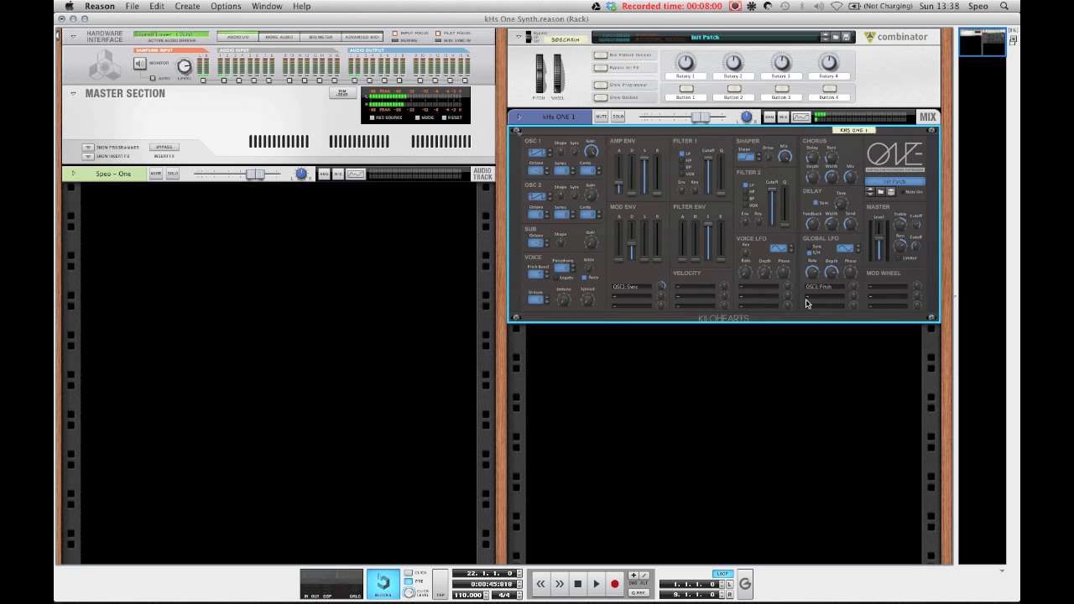
Step: Examine the synth's rear CV inputs and the destinations assignable to the first one, and return to the rack's front
click(783, 368)
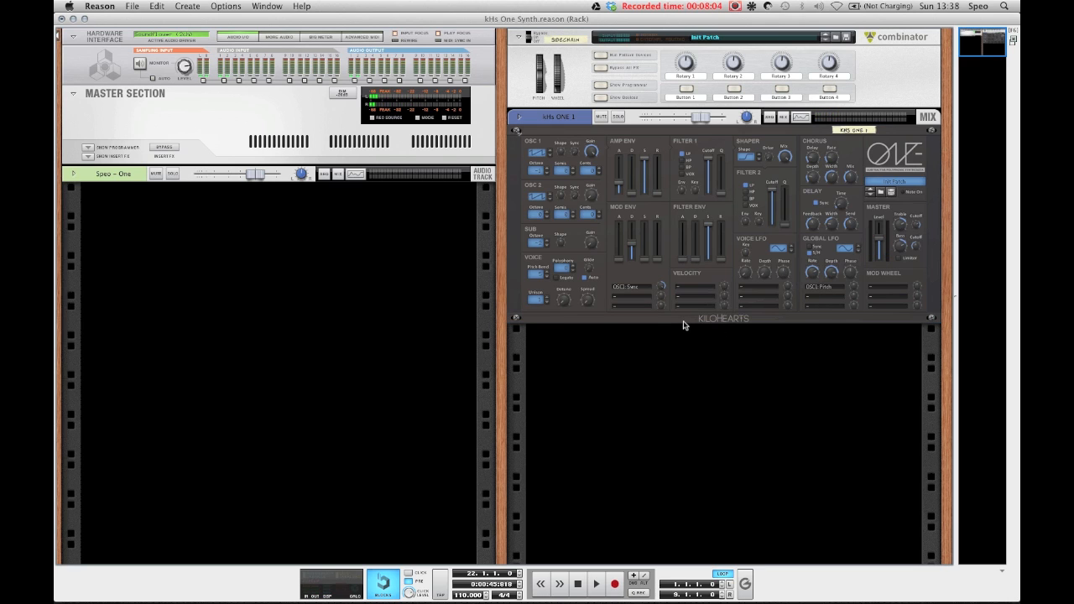
key(Tab)
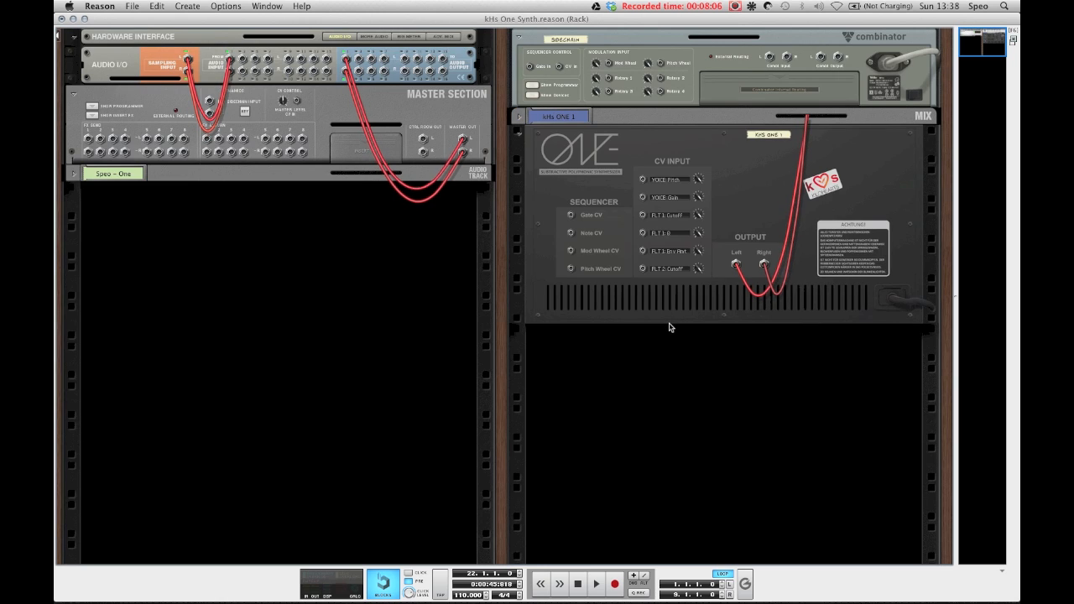
click(677, 180)
scroll(711, 434, down, 3)
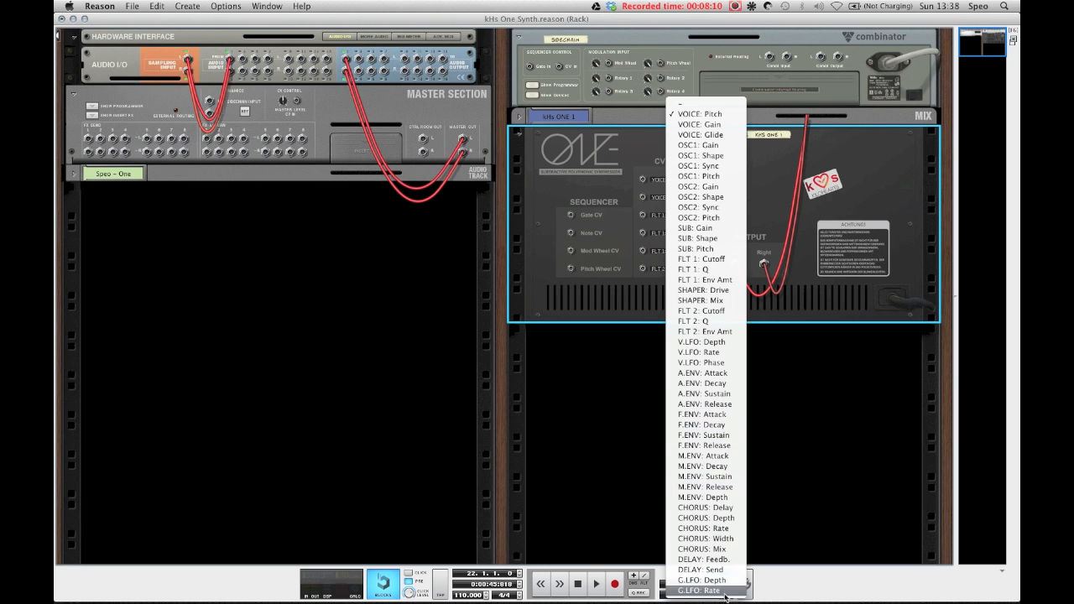
click(630, 314)
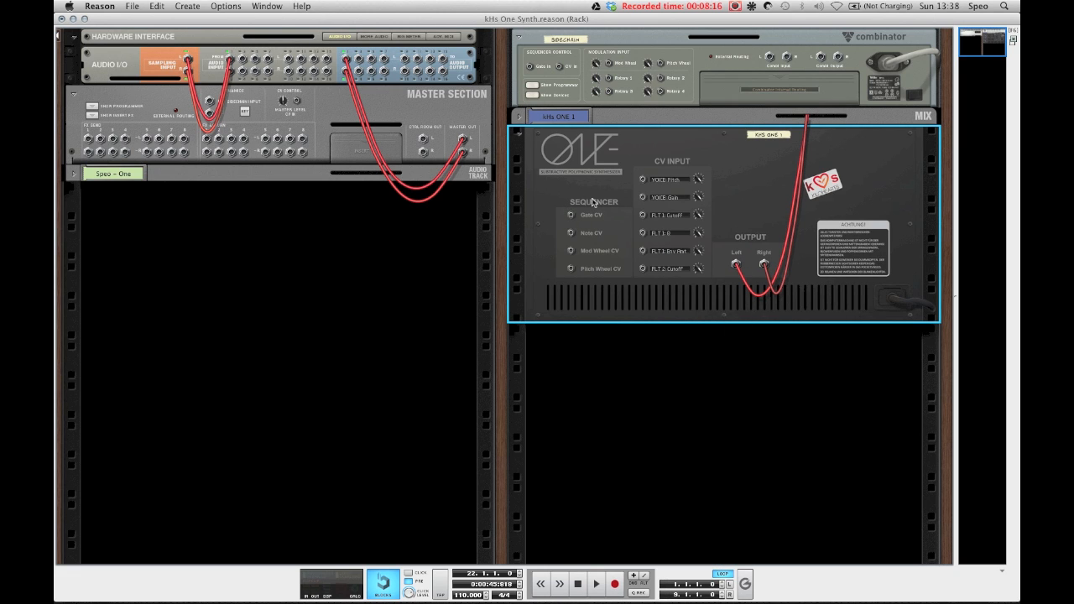
key(Tab)
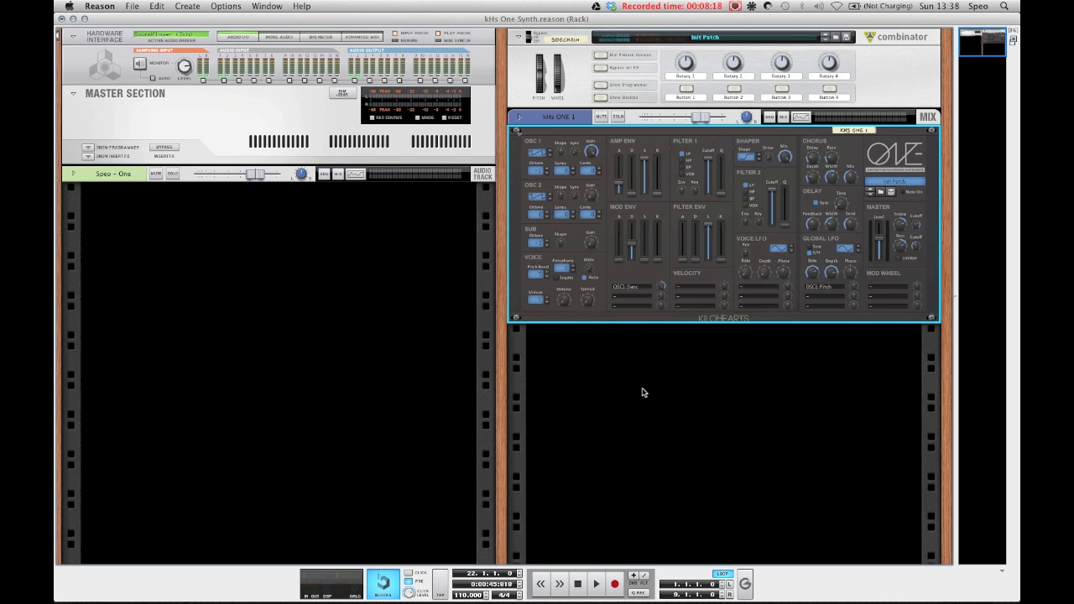
key(Tab)
key(Tab)
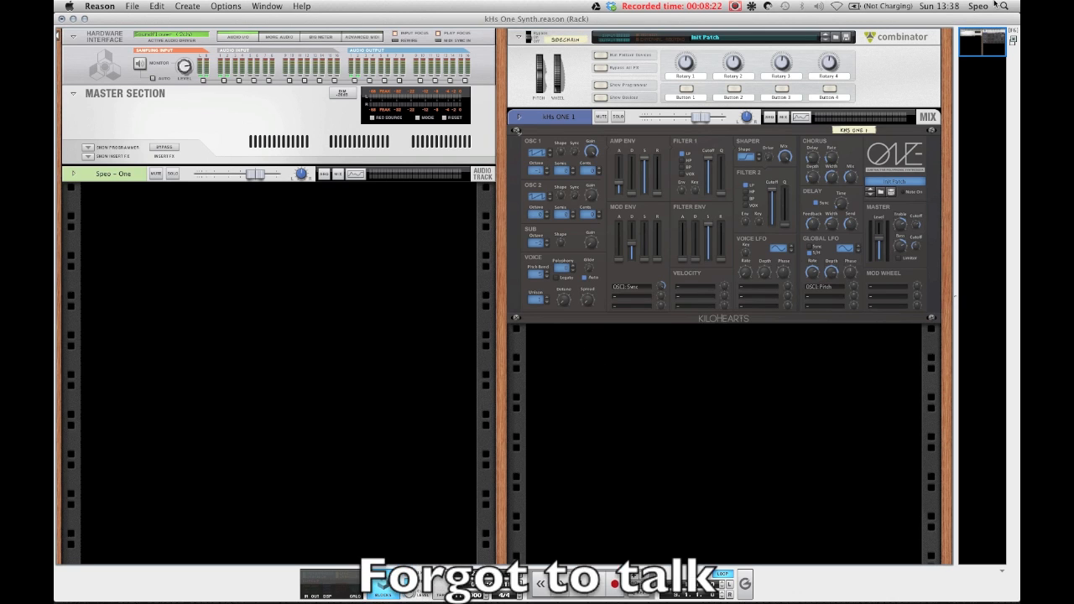
Step: Create a new instrument in the first rack column from the Vowel Growl.repatch file on the Desktop
scroll(419, 274, left, 1)
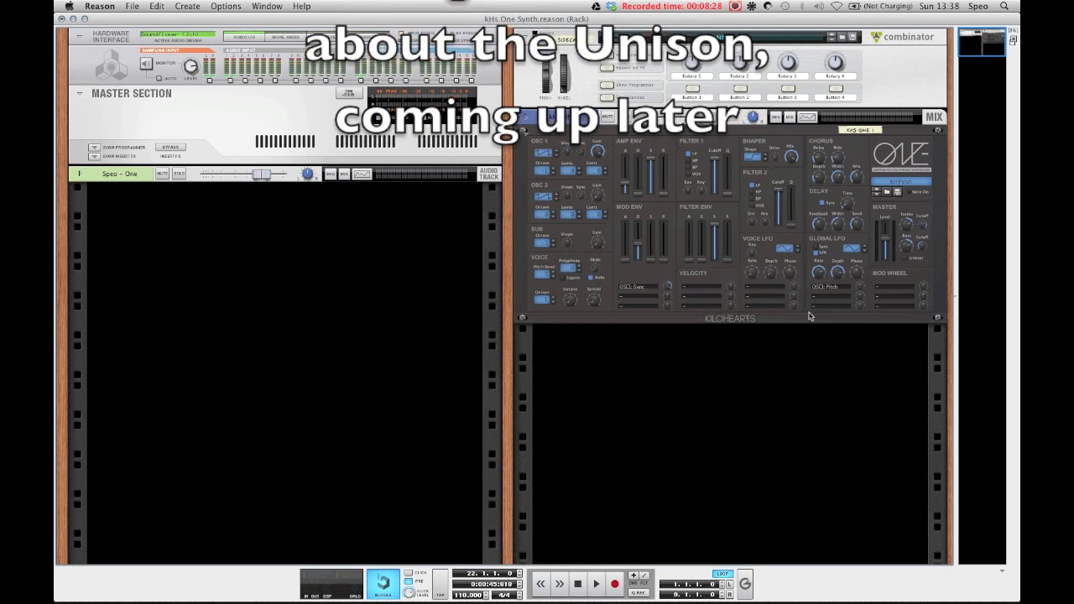
right_click(301, 268)
click(334, 311)
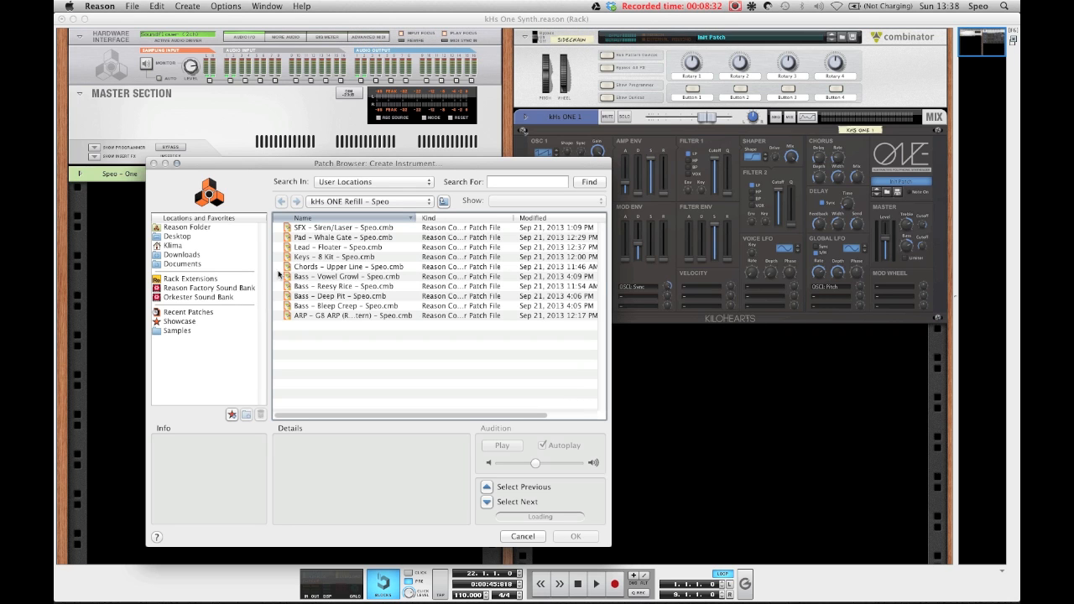
click(176, 237)
double_click(334, 243)
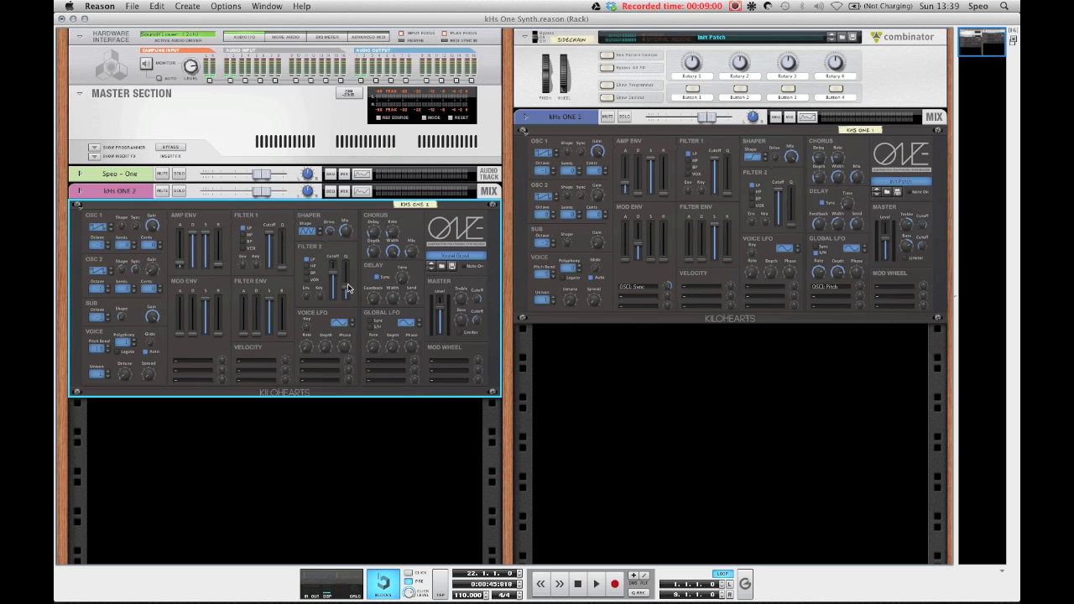
Step: Combine the Vowel Growl synth into a new Combinator and show its programmer
right_click(356, 214)
key(Escape)
key(super+j)
click(159, 215)
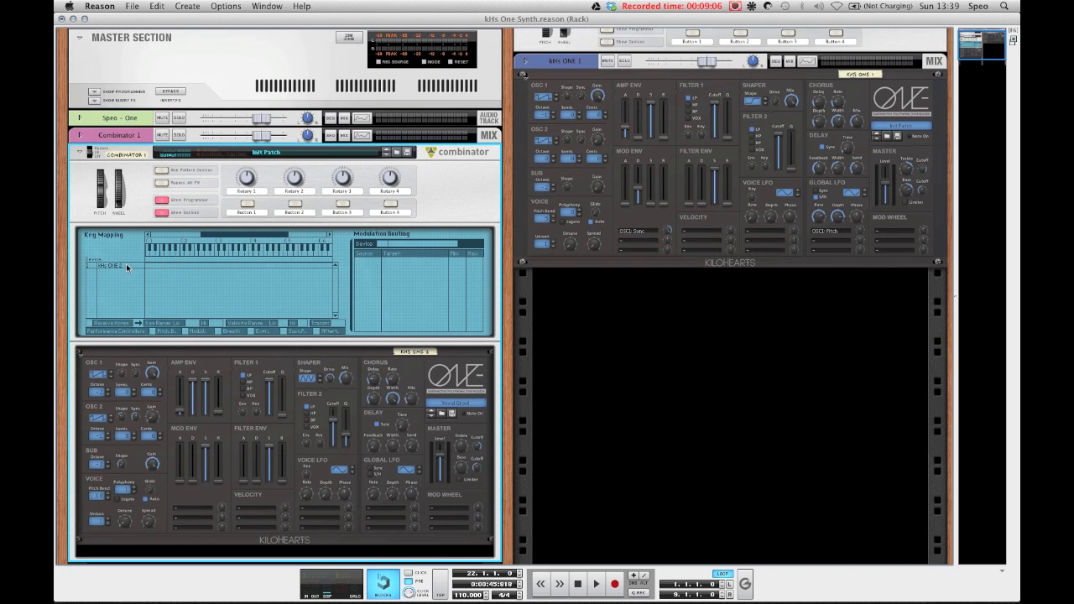
Step: Route the Combinator's Rotary 1 to Shaper - Drive on kHs ONE 2
click(126, 265)
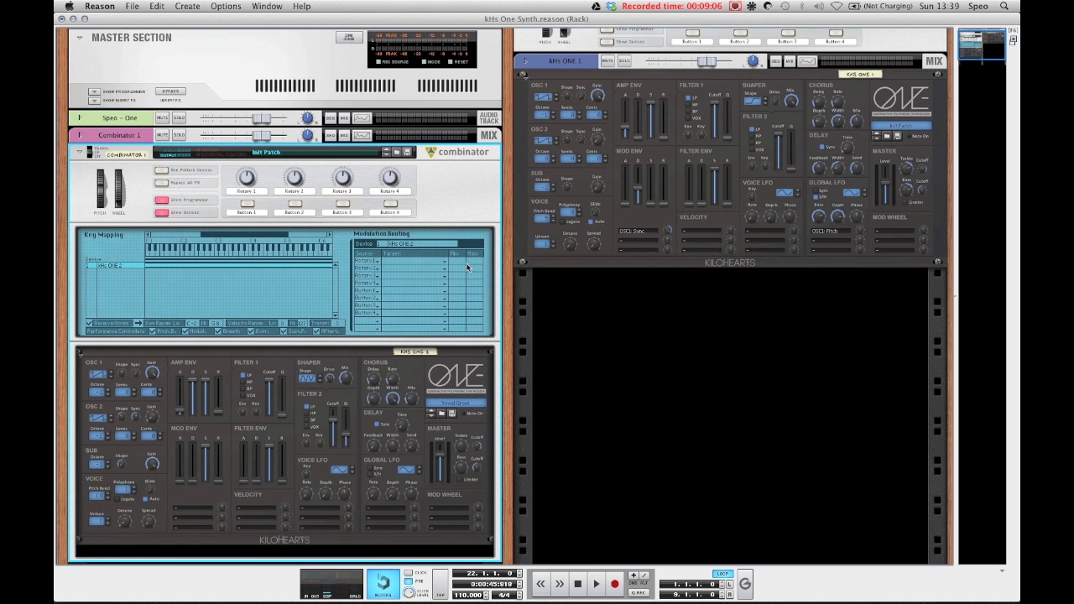
click(383, 263)
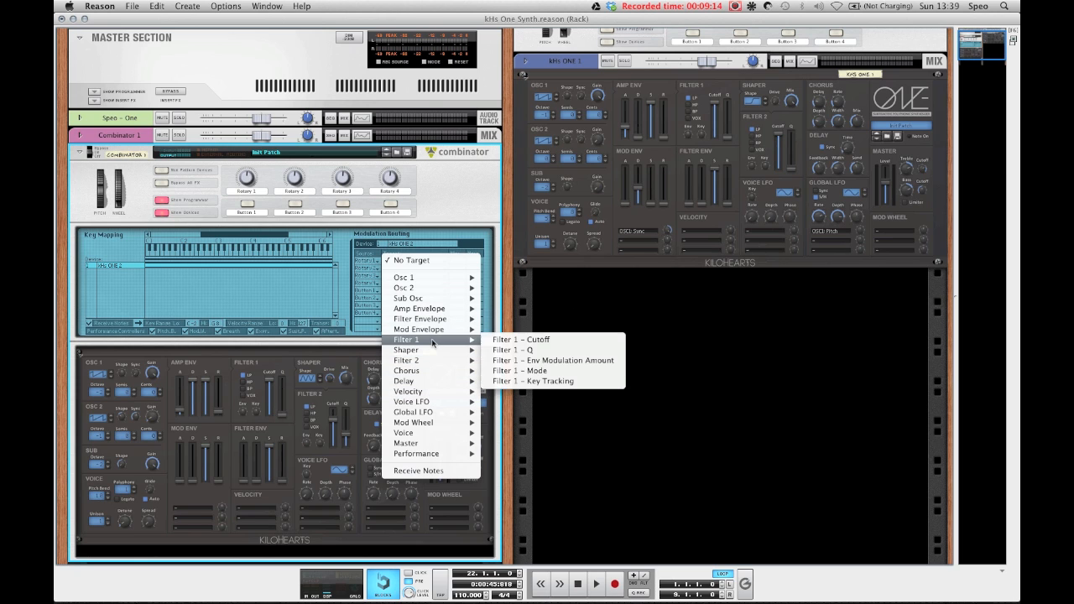
mouse_move(451, 353)
click(537, 360)
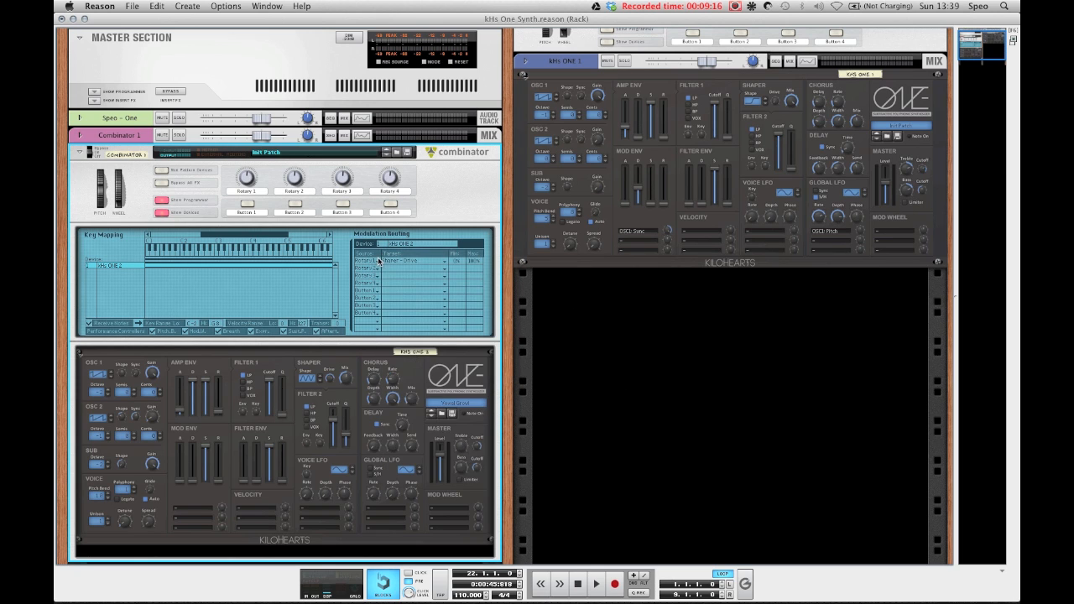
Step: Route the Combinator's Rotary 2 to Filter 2 - Cutoff on kHs ONE 2
click(373, 271)
click(392, 269)
click(392, 269)
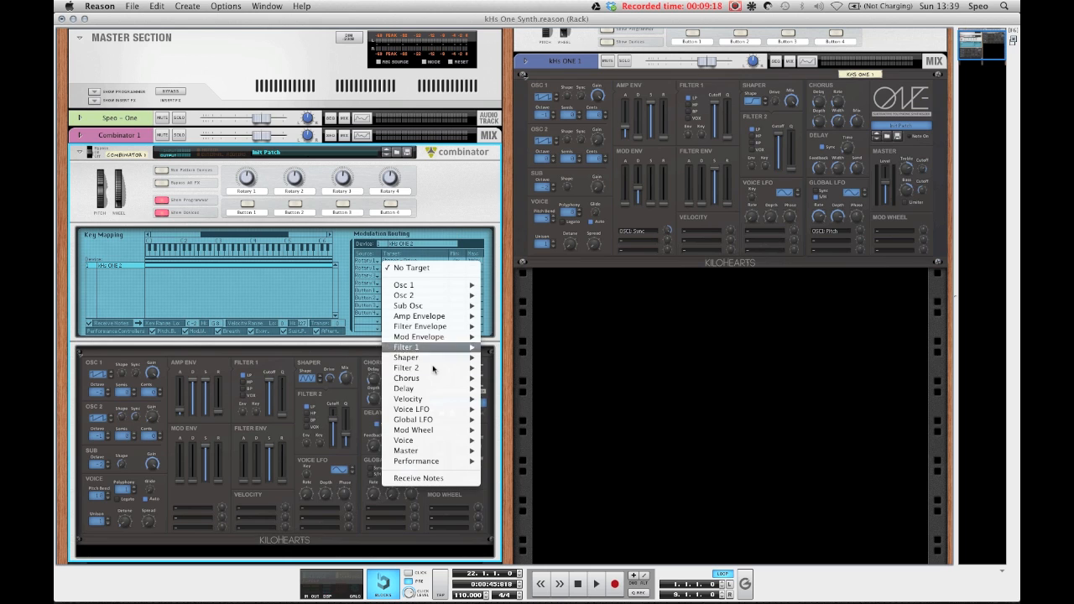
mouse_move(435, 372)
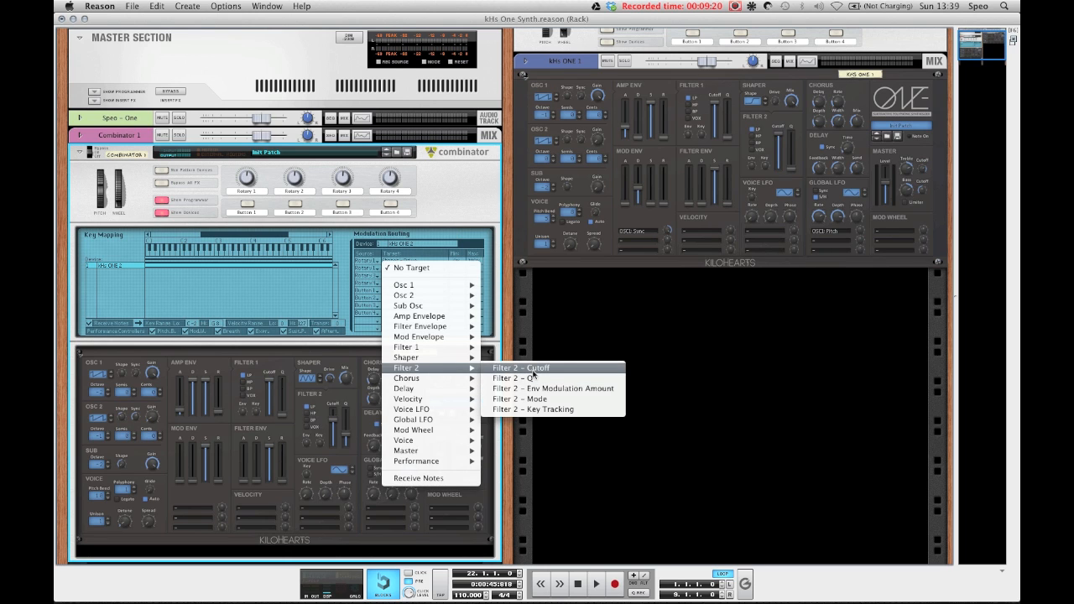
click(534, 368)
Step: Sweep Rotary 1 up and down to try out its control of the shaper drive
scroll(252, 178, down, 1)
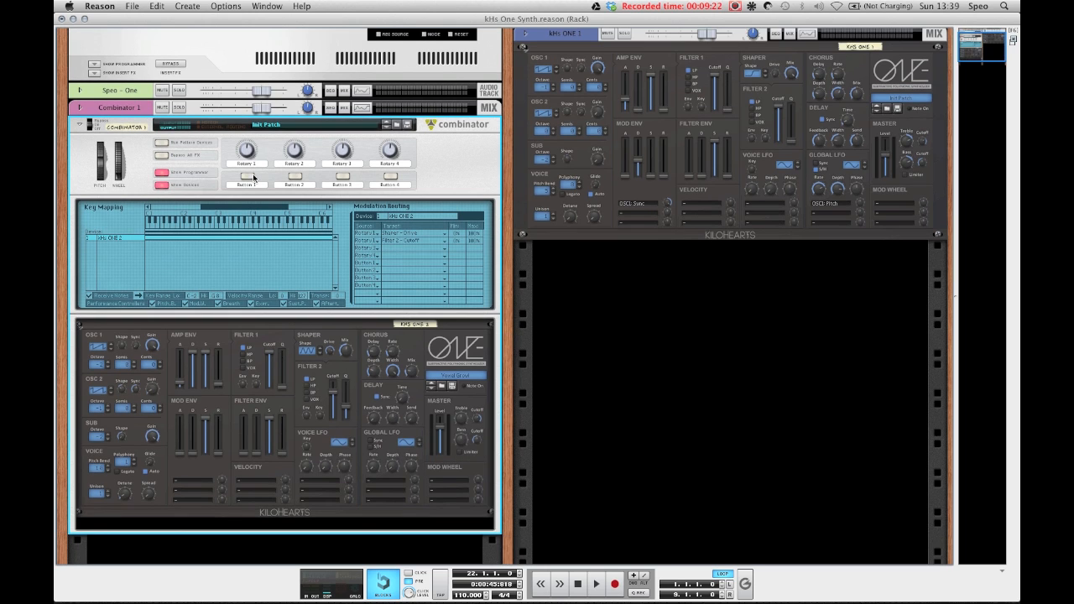
mouse_move(247, 152)
mouse_down()
mouse_move(250, 168)
mouse_move(252, 144)
mouse_up()
scroll(286, 228, down, 3)
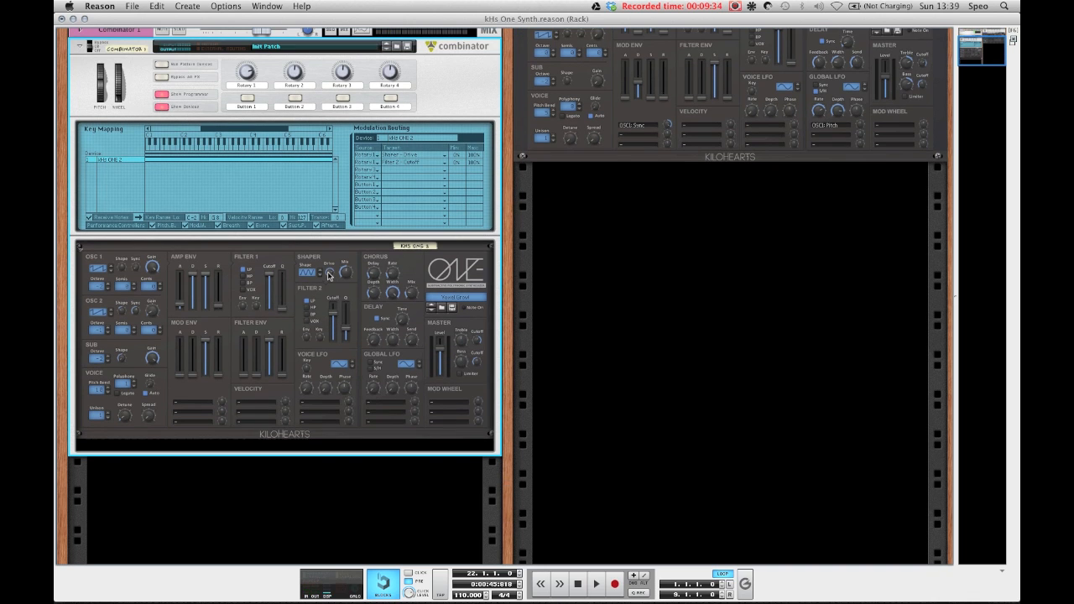
scroll(303, 287, down, 1)
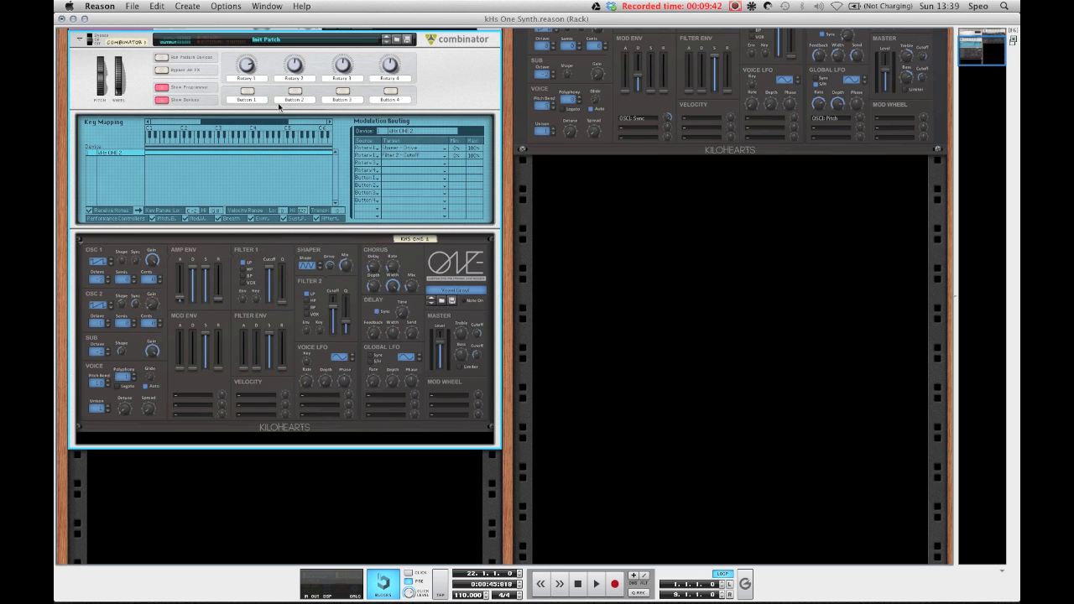
click(347, 268)
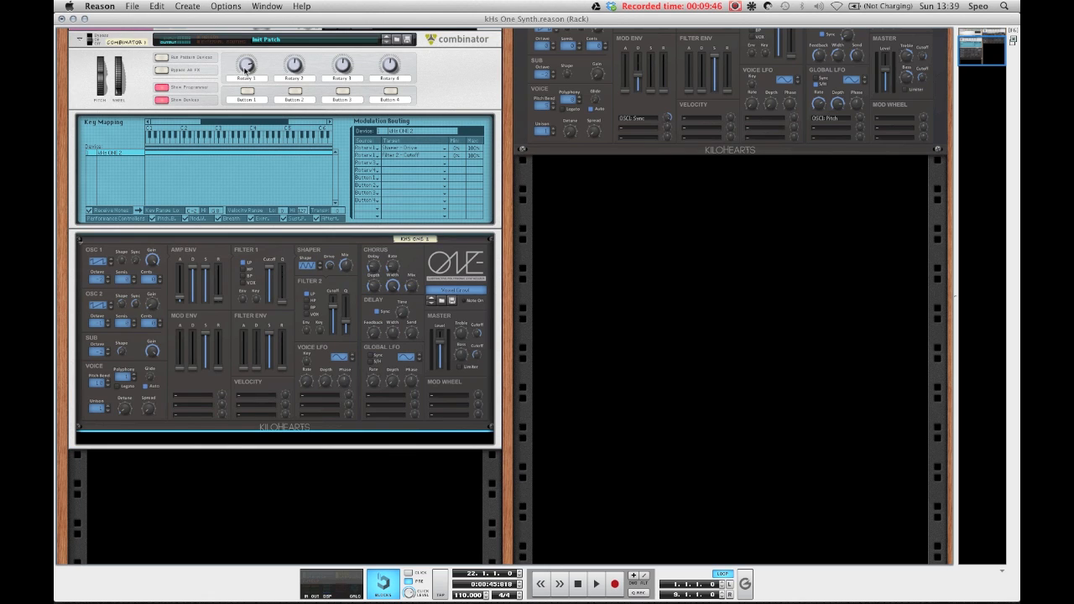
drag(248, 65, 250, 94)
Step: Add a Scream 4 distortion unit after the synth inside the Combinator, and set Rotary 1 to 74
right_click(261, 252)
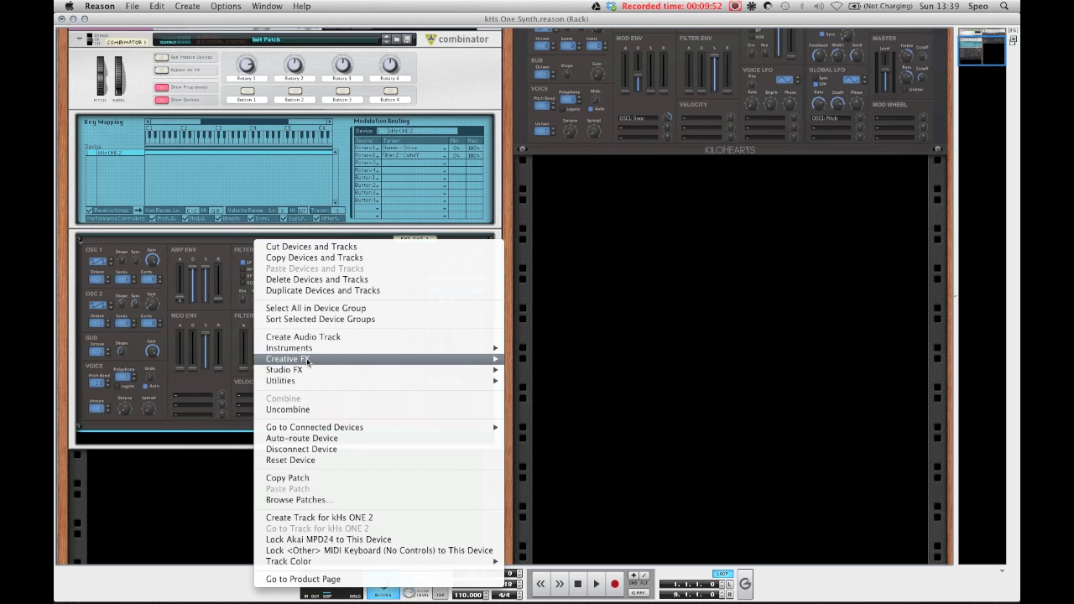
click(555, 410)
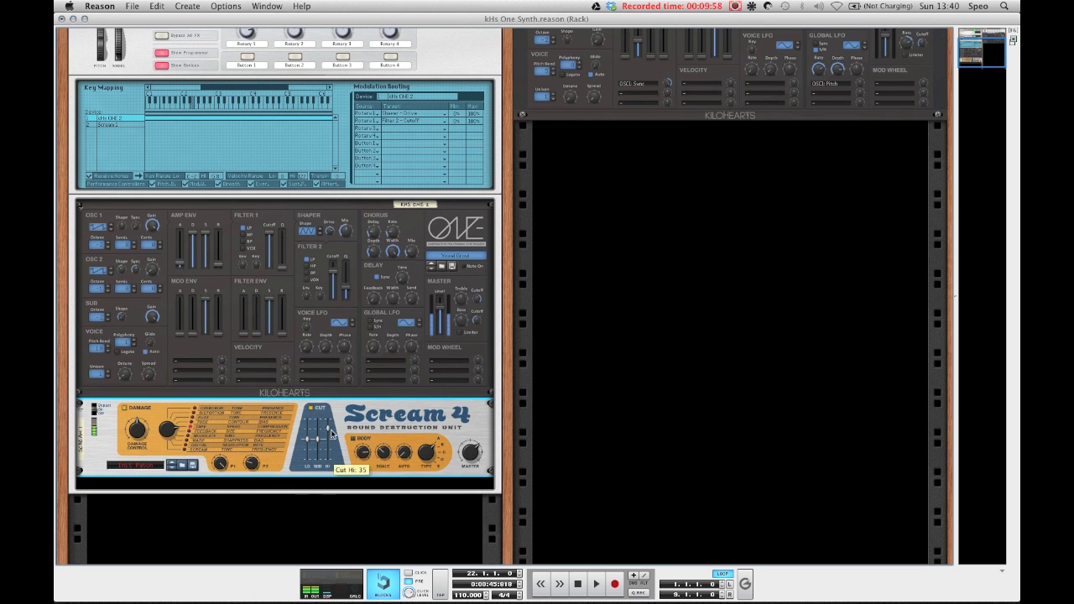
scroll(330, 432, up, 2)
drag(249, 94, 249, 73)
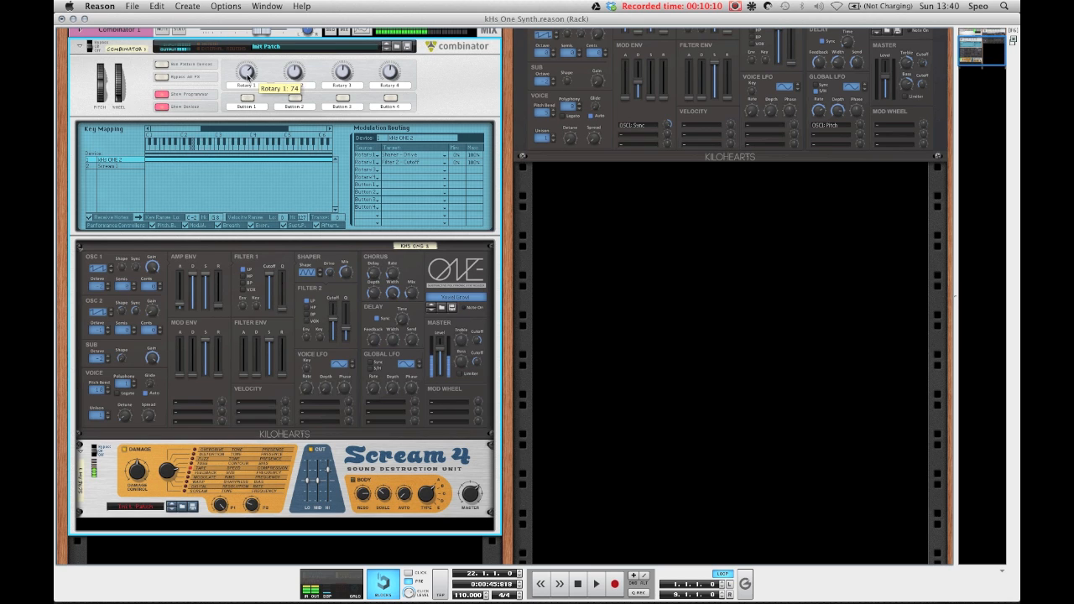
Step: Create an instrument in the second rack column from the G8 ARP (Run Pattern) Combinator patch in the kHs ONE Refill folder
scroll(542, 367, down, 1)
scroll(541, 368, down, 3)
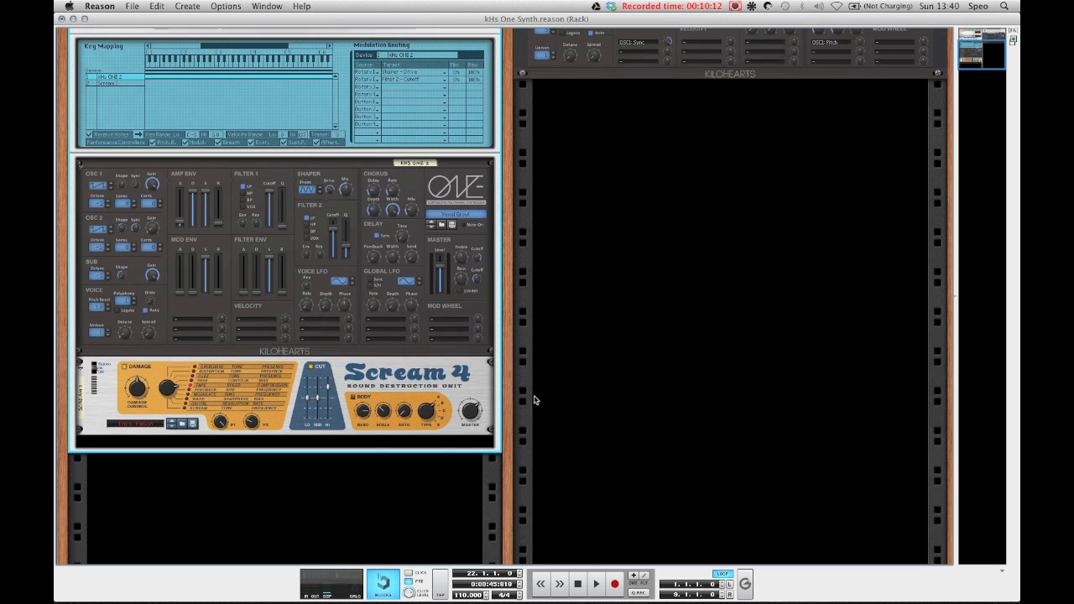
scroll(568, 391, up, 6)
click(538, 372)
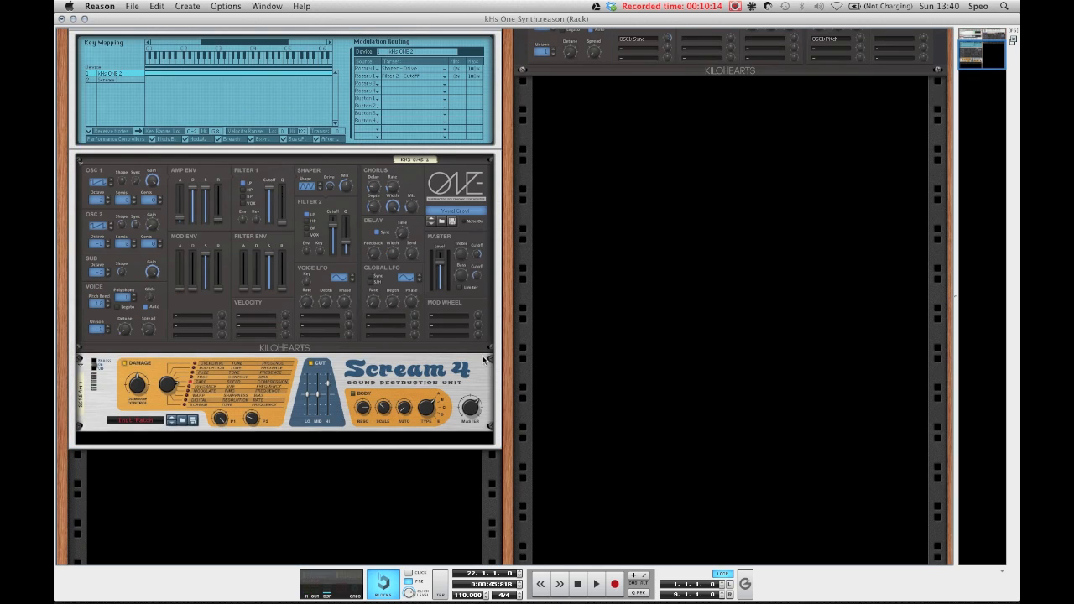
scroll(429, 356, up, 2)
right_click(663, 237)
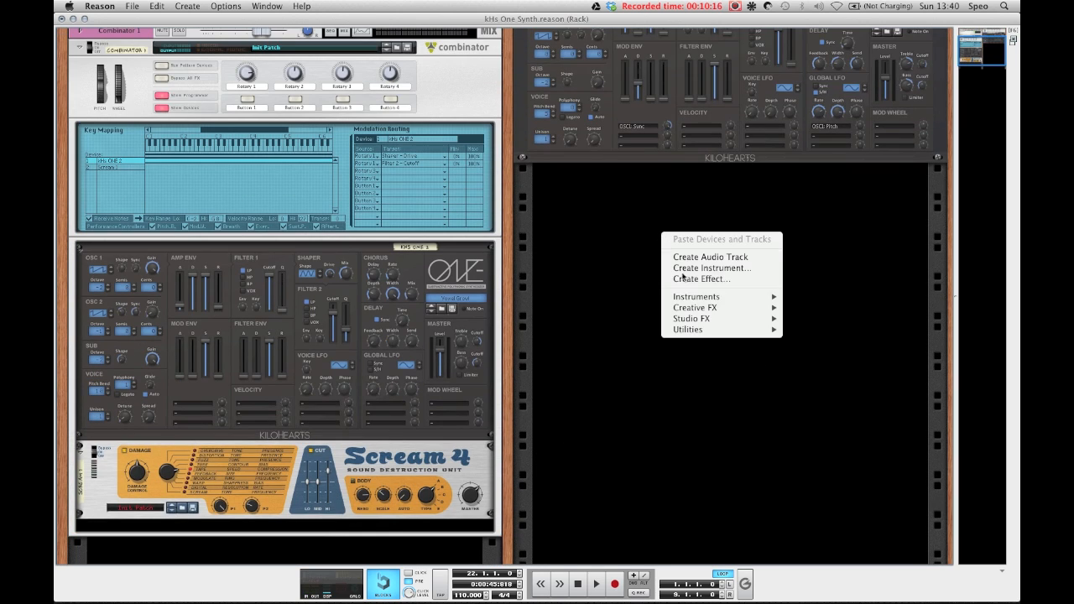
click(667, 267)
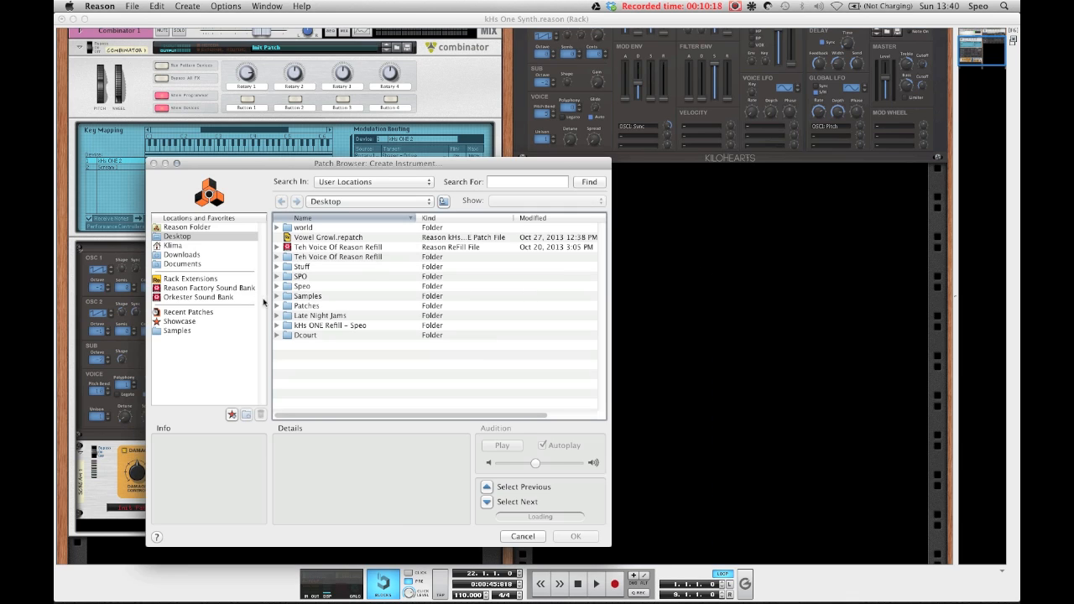
double_click(317, 326)
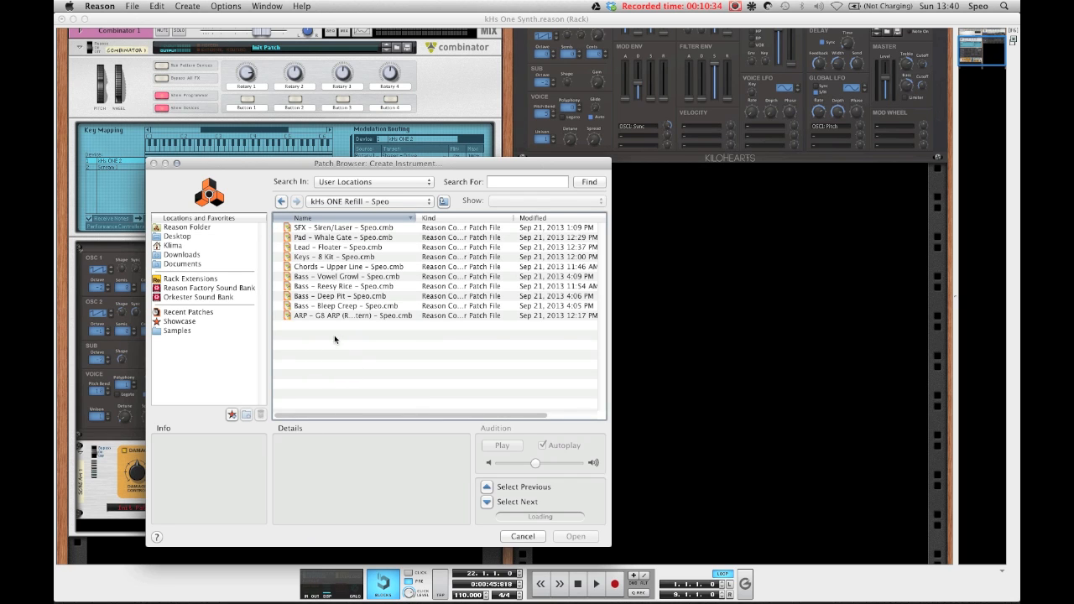
double_click(317, 317)
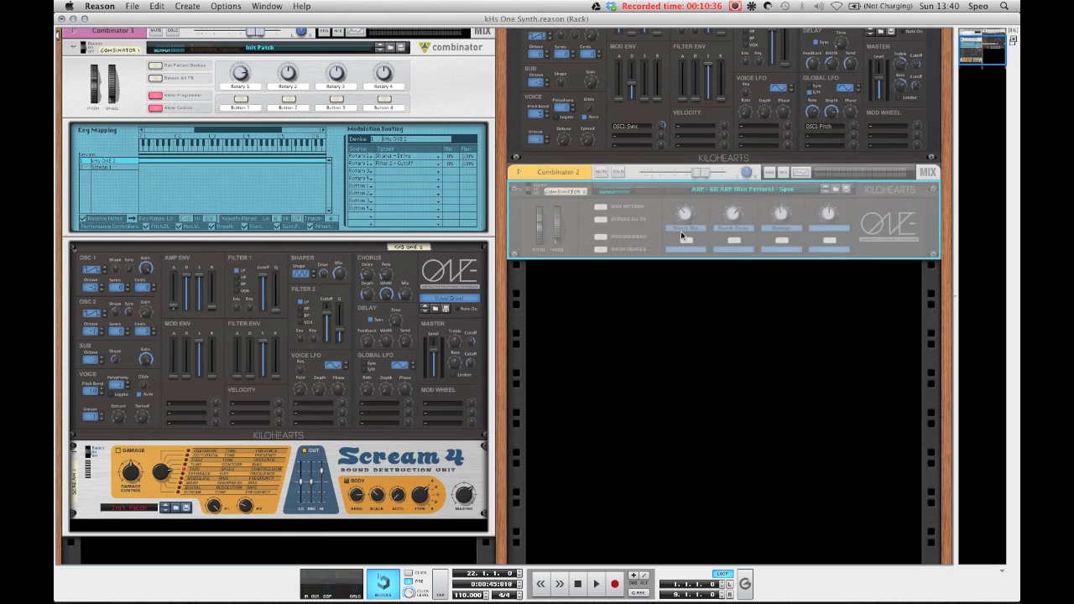
scroll(630, 223, up, 3)
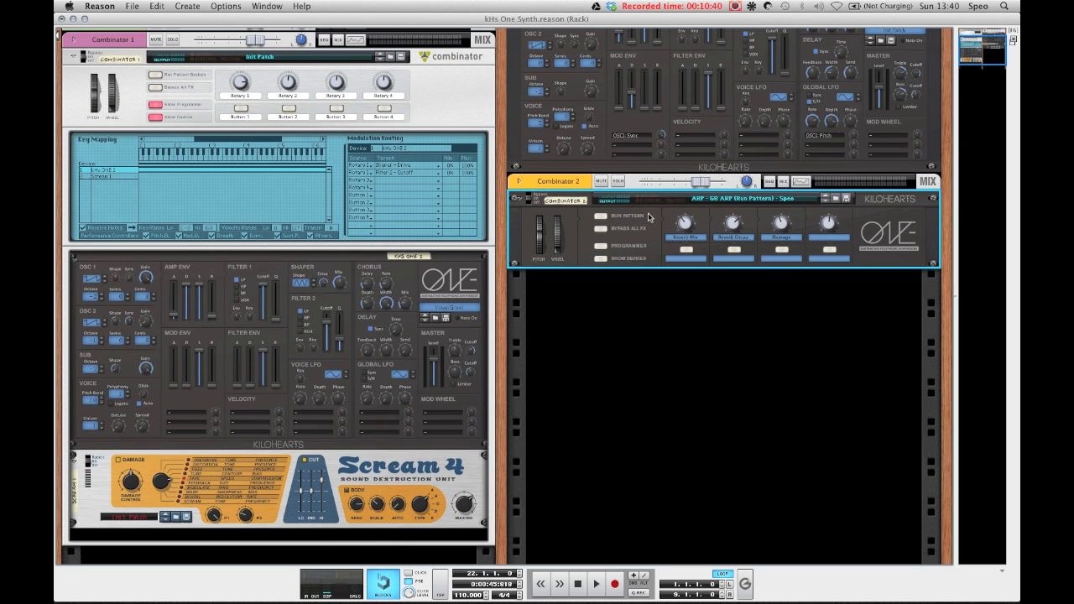
Step: Turn on the pattern devices of Combinator 2 and show the devices it contains
click(601, 218)
scroll(601, 311, down, 2)
scroll(602, 311, up, 5)
scroll(635, 423, down, 5)
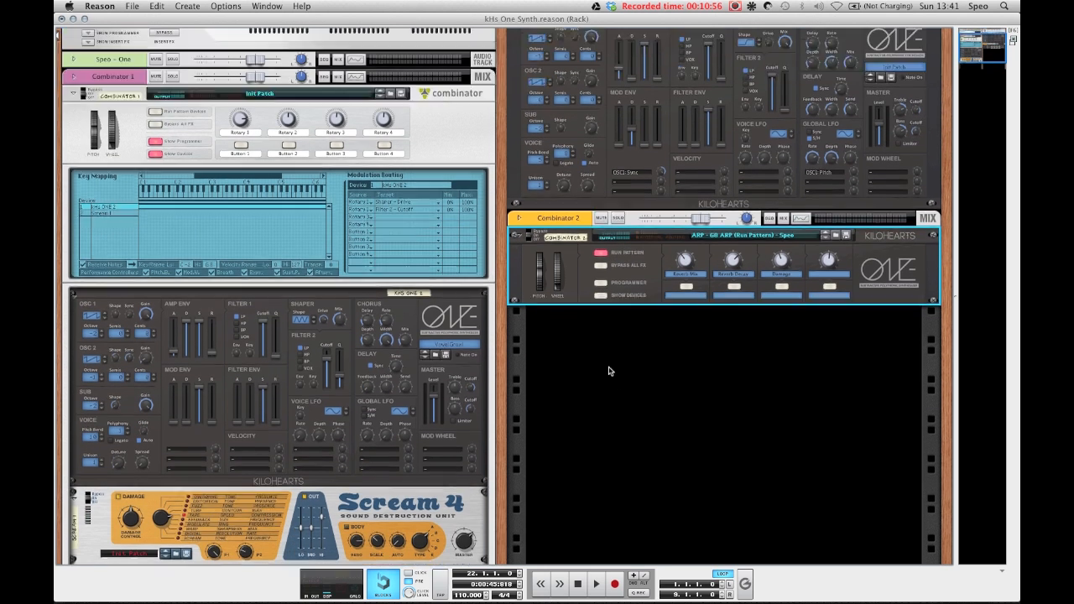
click(599, 263)
scroll(588, 336, down, 10)
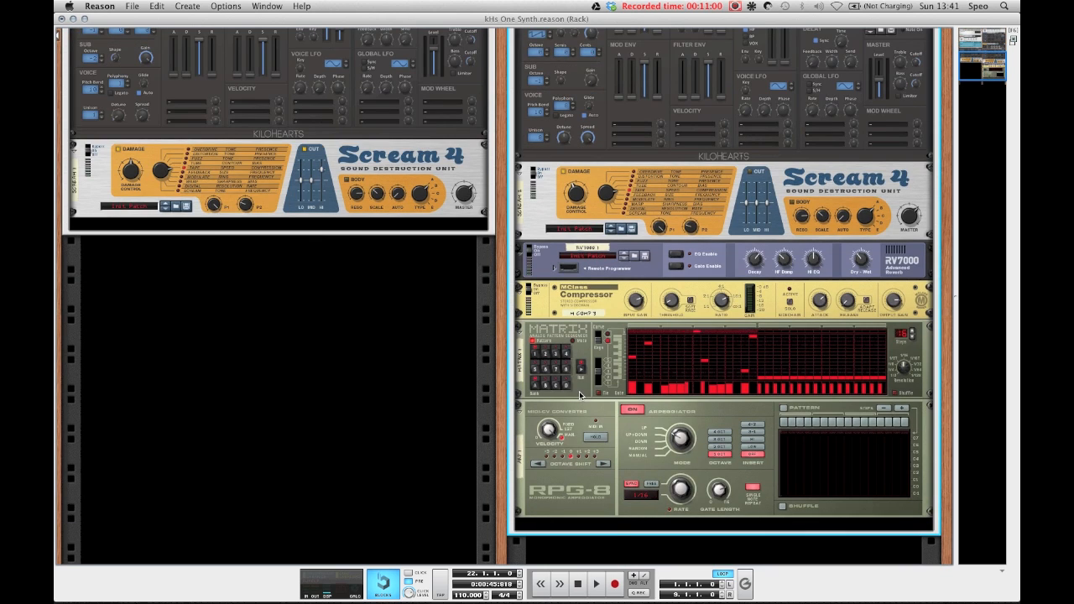
Step: Inspect the rear of the rack for the Matrix cable into the synth's FLT 1: Cutoff CV input, and return to the front
key(Tab)
click(601, 379)
drag(599, 349, 657, 180)
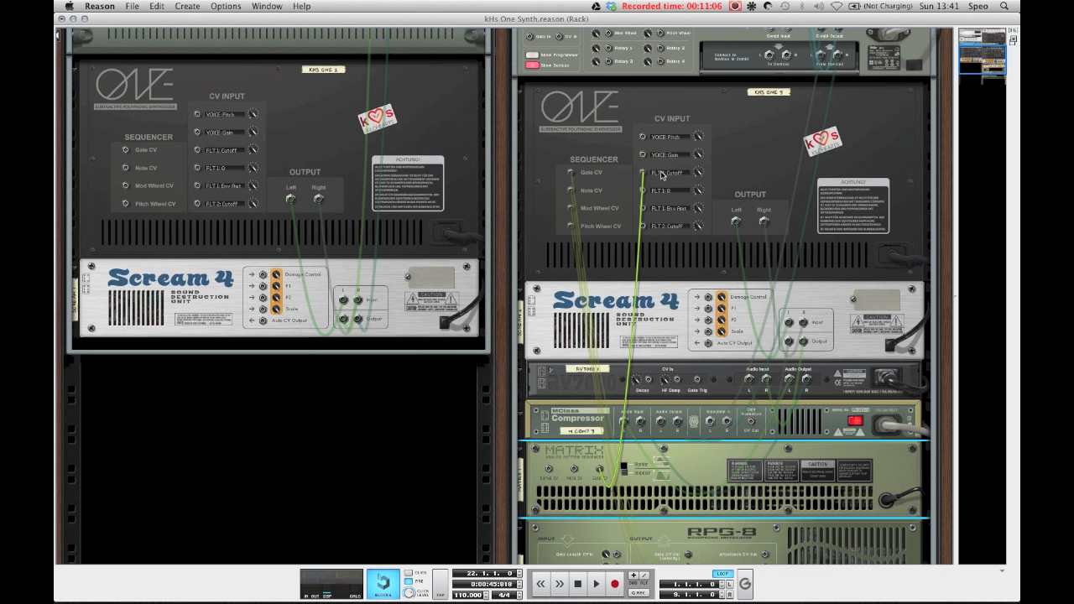
scroll(663, 176, down, 1)
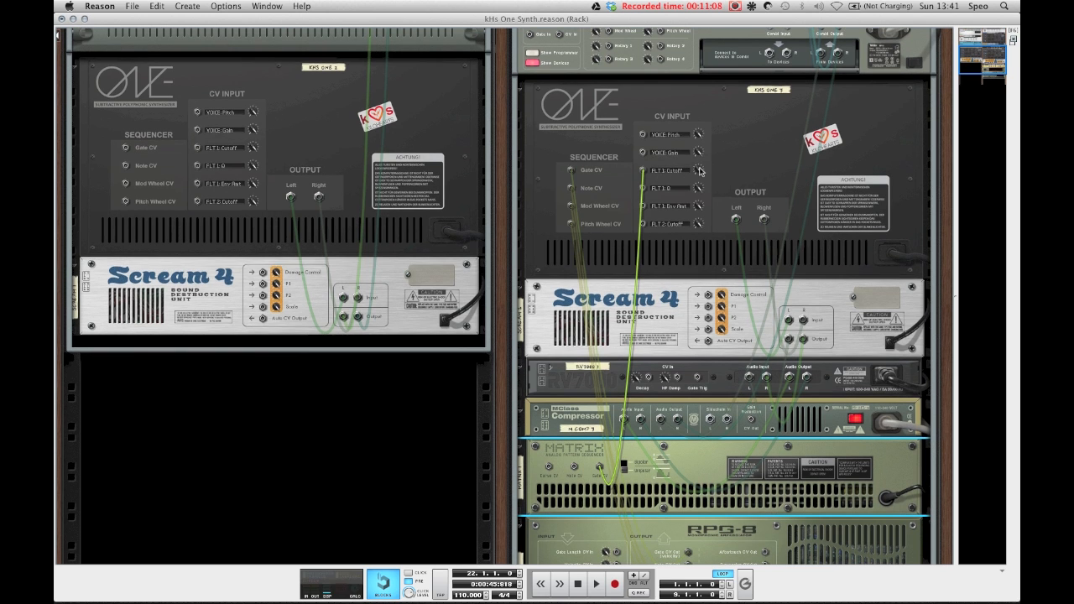
key(Tab)
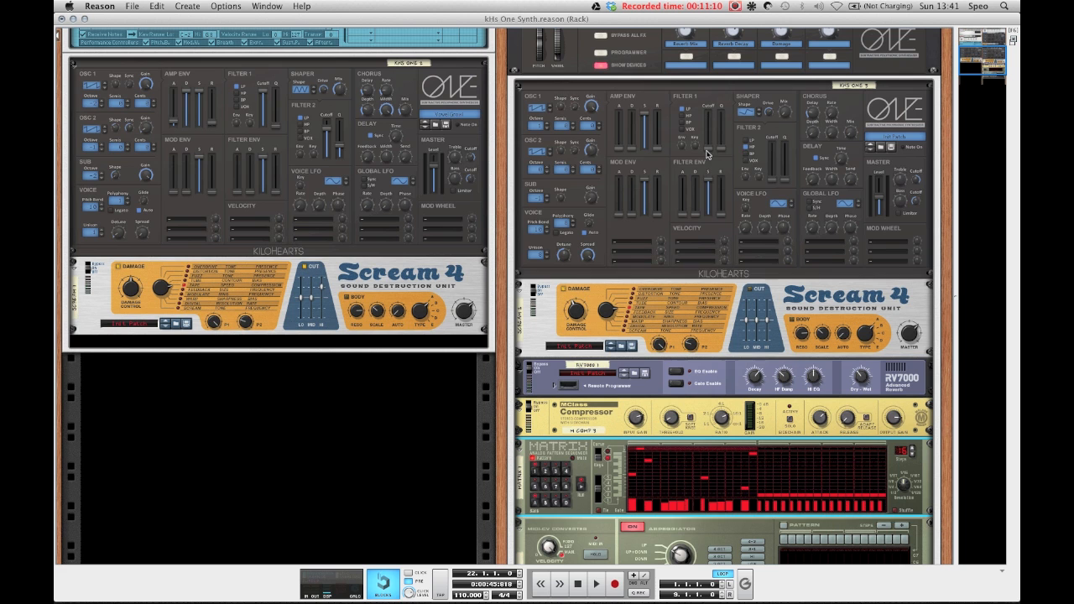
Step: Examine the Matrix sequencer, RPG-8 arpeggiator and effects chain inside Combinator 2
scroll(693, 223, down, 5)
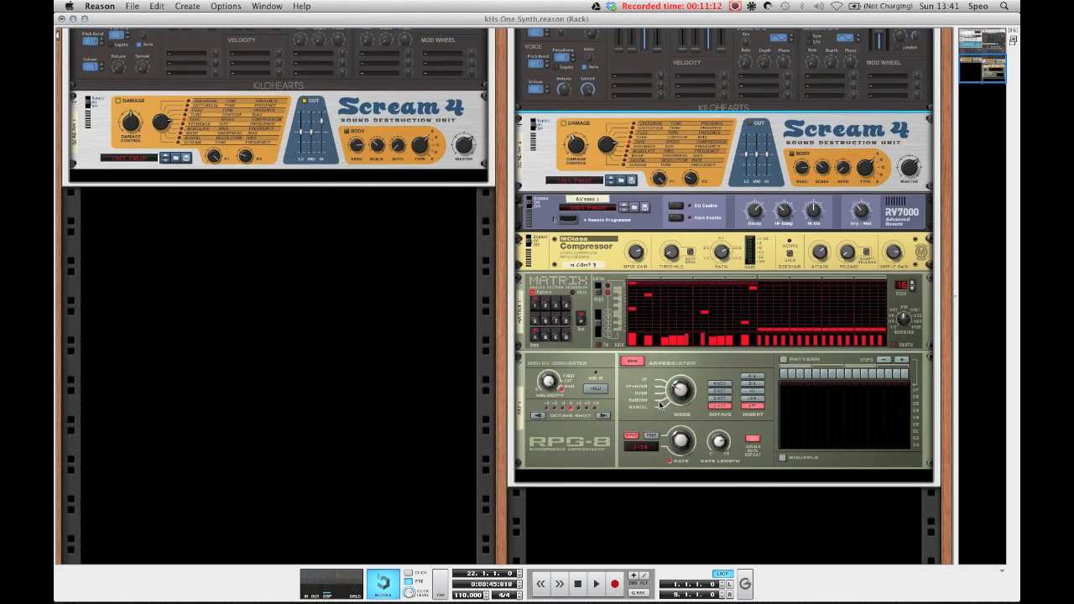
scroll(652, 349, up, 2)
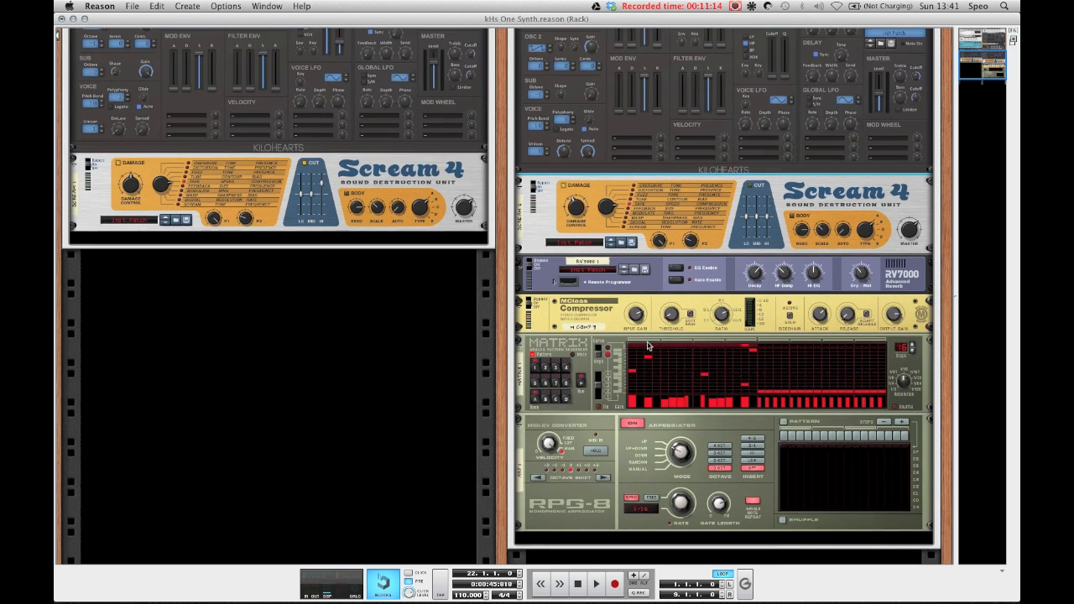
scroll(653, 349, down, 3)
scroll(646, 353, up, 3)
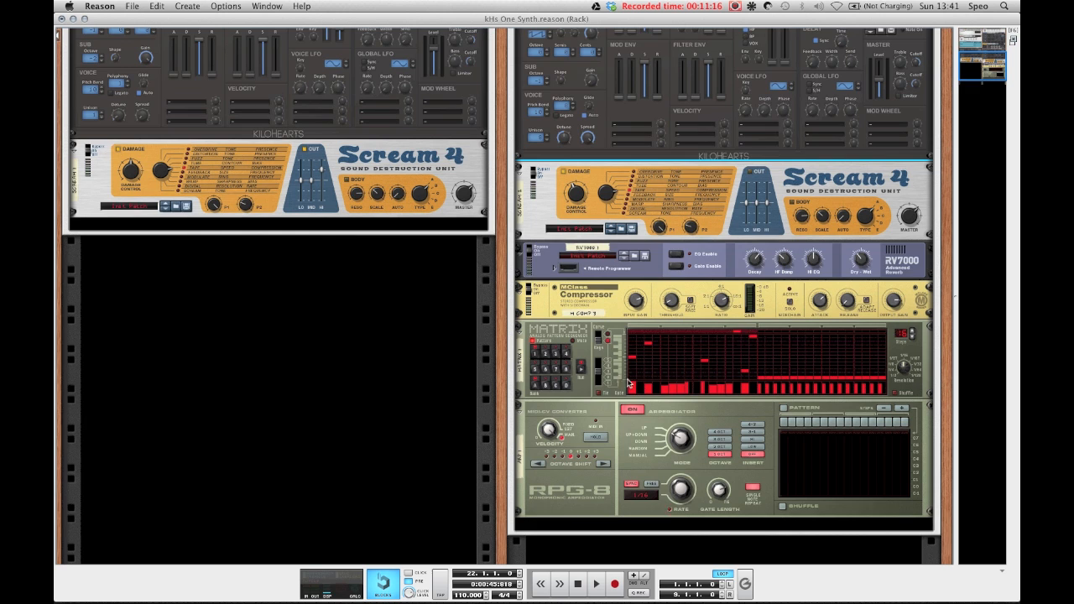
scroll(618, 380, up, 2)
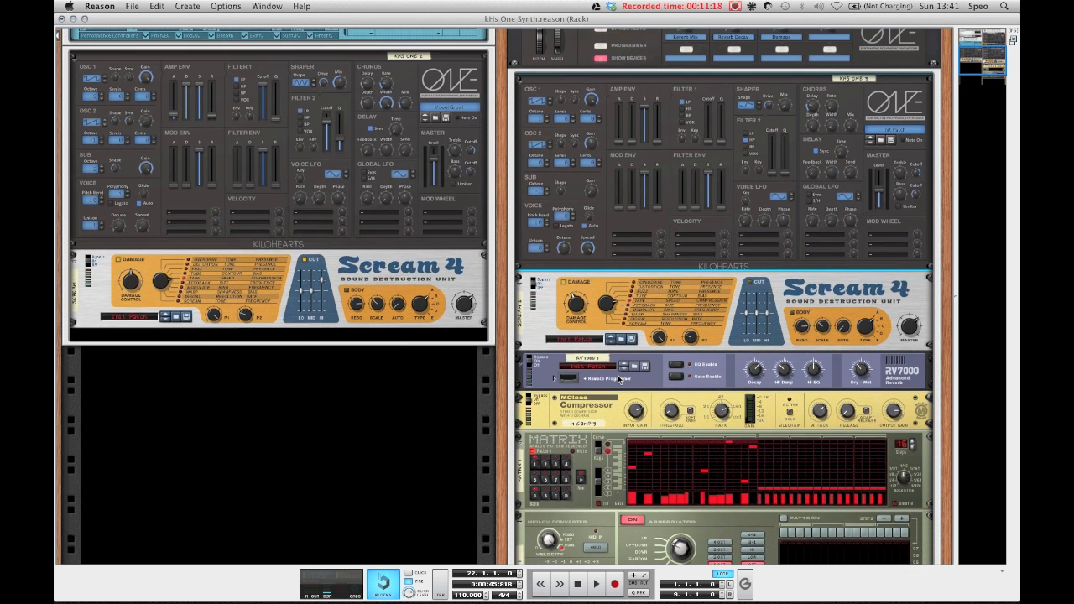
scroll(619, 380, down, 2)
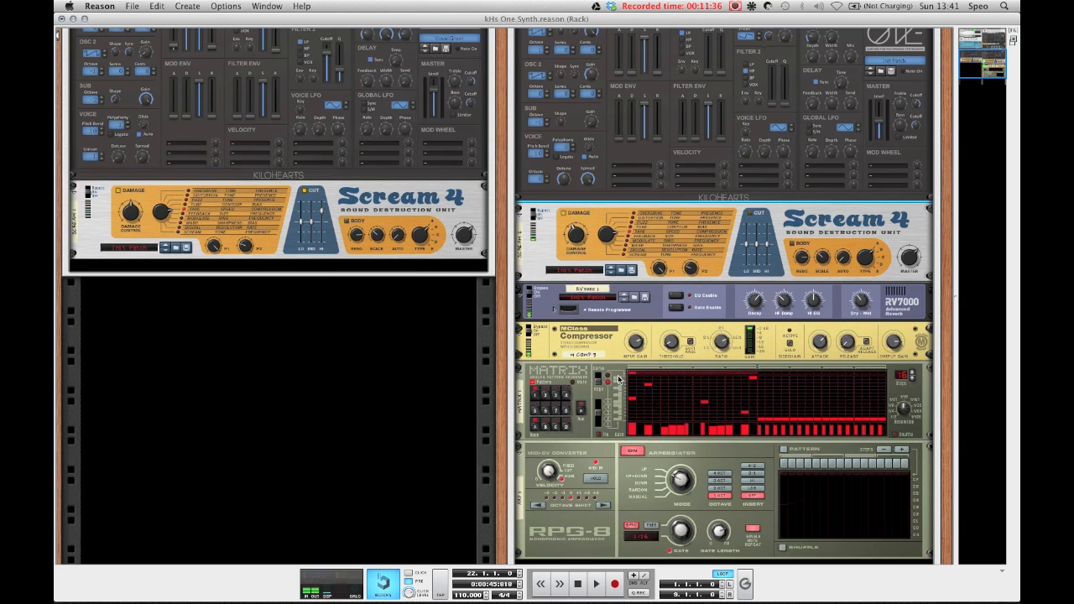
scroll(643, 457, up, 2)
scroll(644, 458, up, 8)
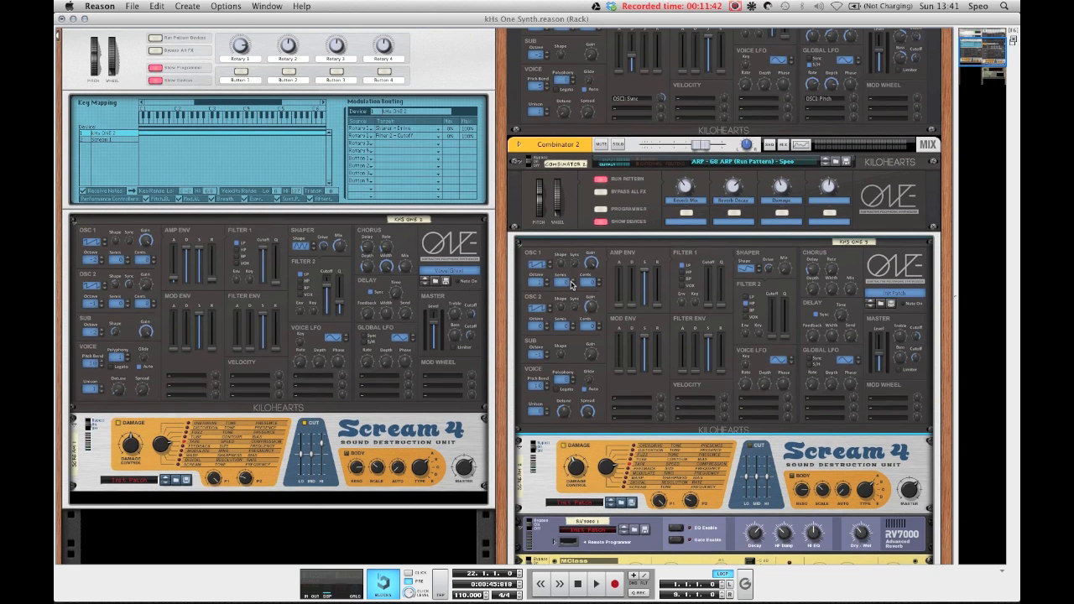
Step: Set the voice Unison Detune of the kHs ONE inside Combinator 2 to 47%
scroll(550, 281, down, 1)
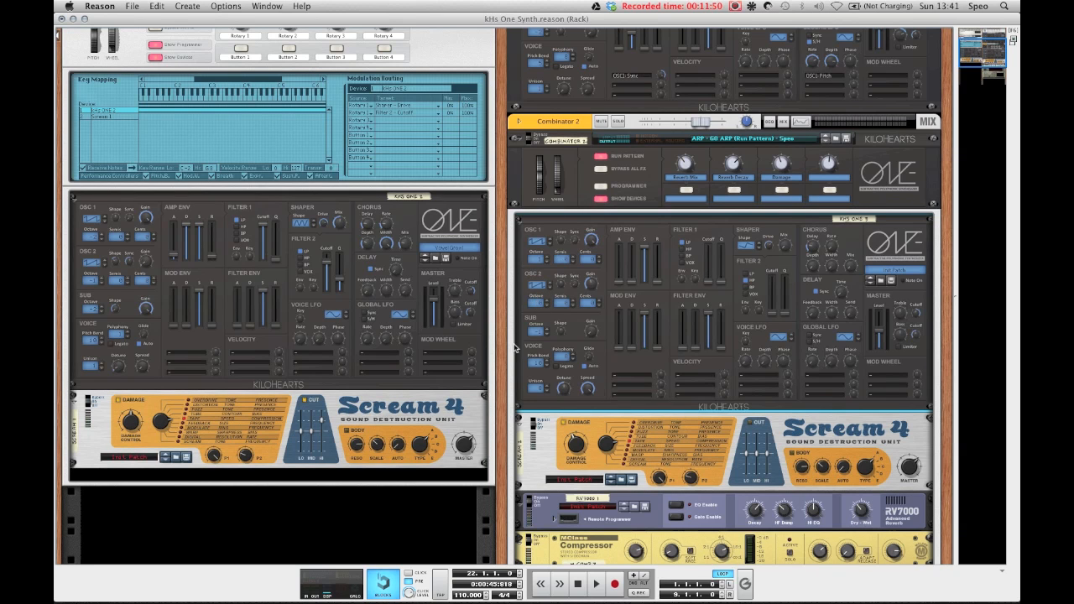
scroll(516, 347, down, 1)
scroll(525, 335, down, 2)
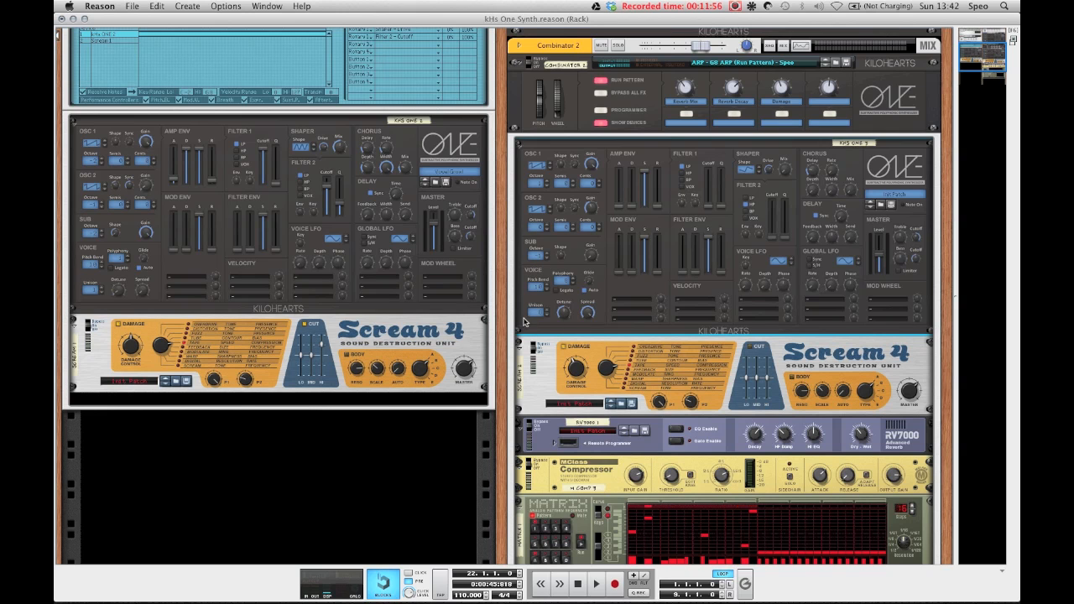
scroll(524, 321, up, 10)
scroll(576, 238, down, 5)
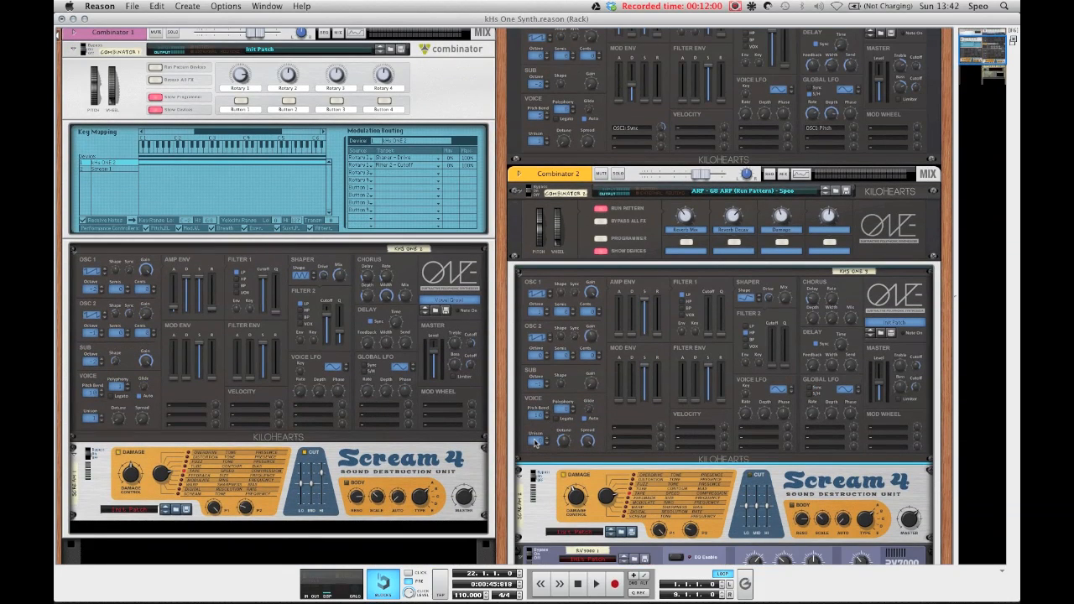
mouse_move(535, 442)
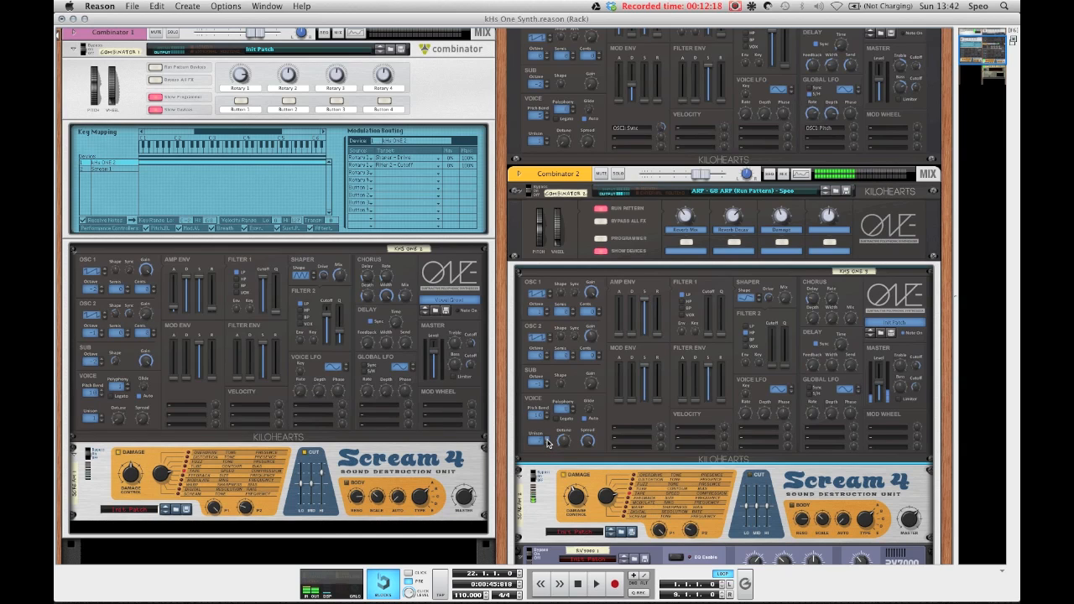
mouse_move(568, 457)
mouse_down()
mouse_move(569, 433)
mouse_move(571, 448)
mouse_up()
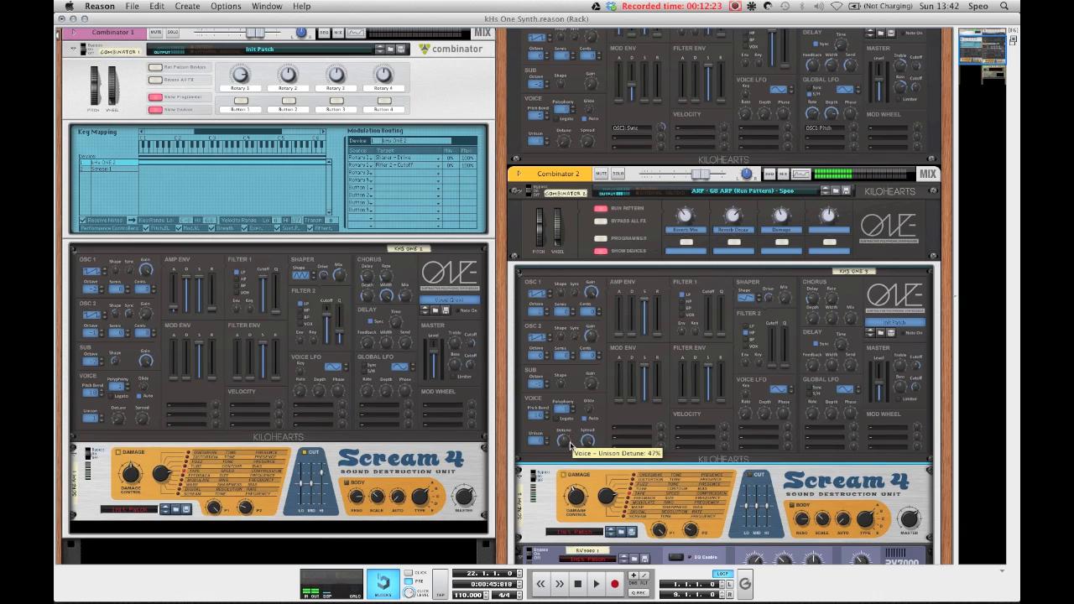
scroll(564, 446, up, 4)
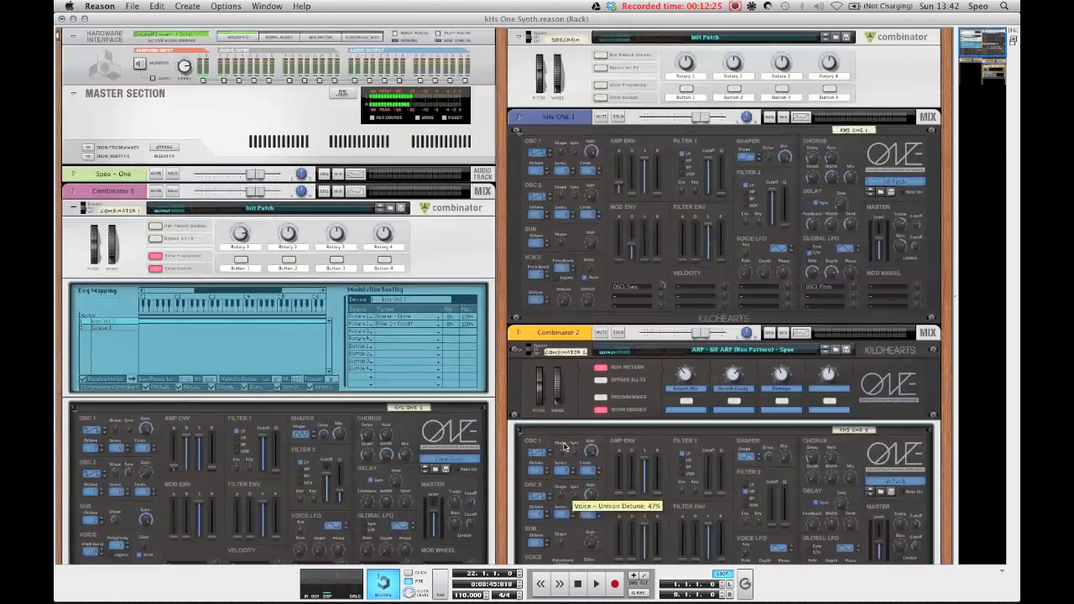
scroll(569, 361, down, 5)
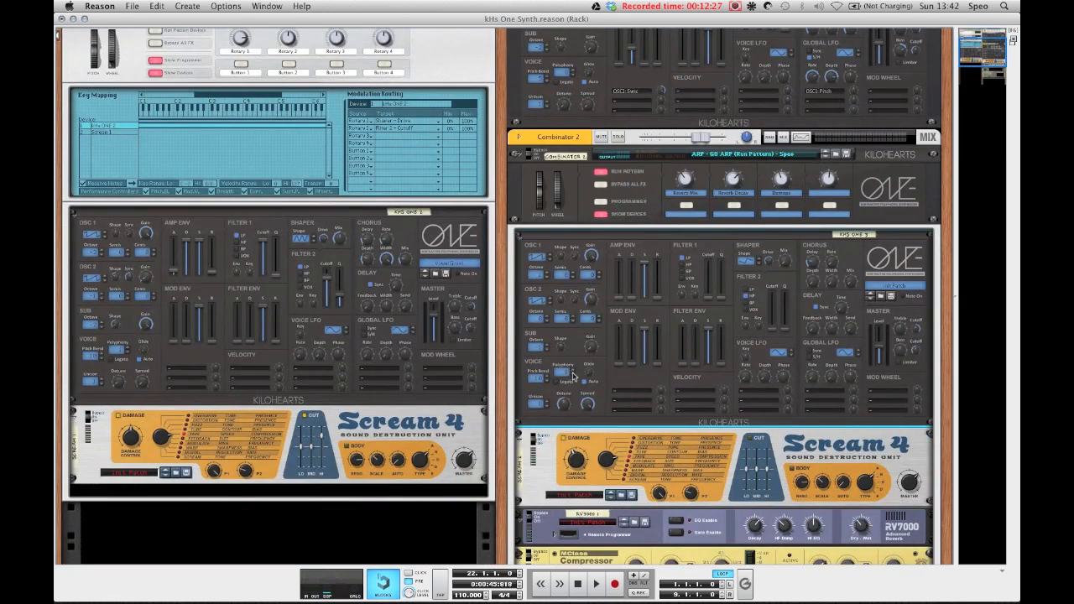
scroll(571, 365, down, 3)
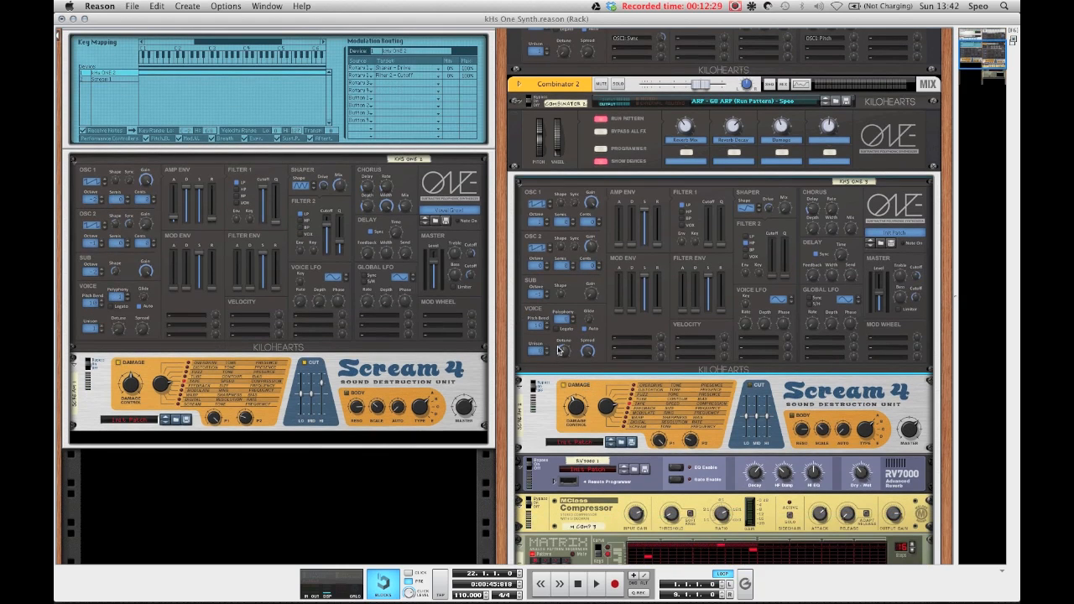
scroll(567, 365, down, 1)
scroll(567, 364, down, 1)
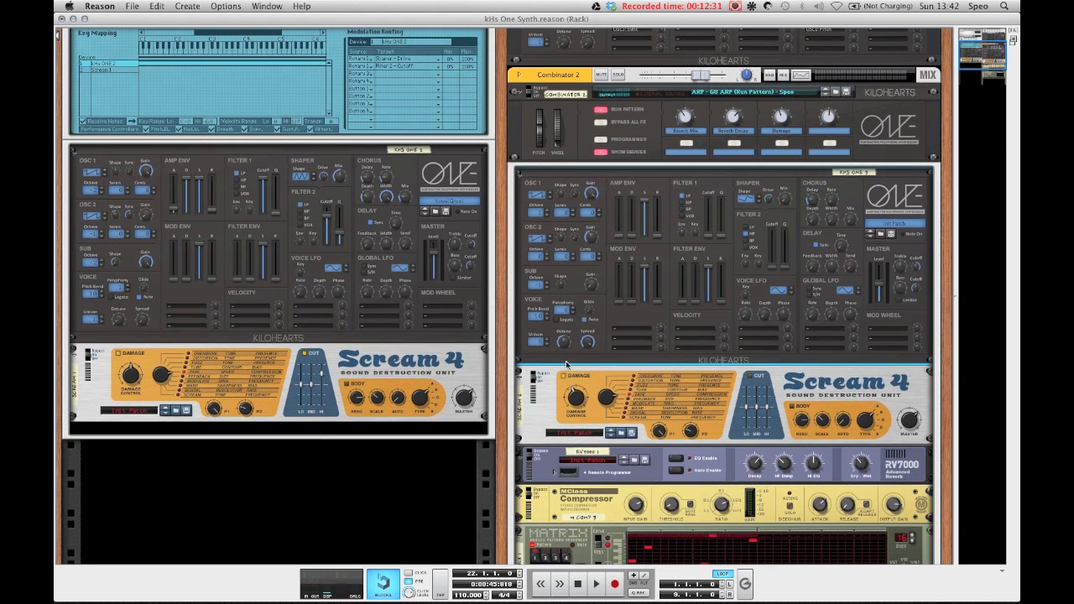
scroll(566, 363, down, 3)
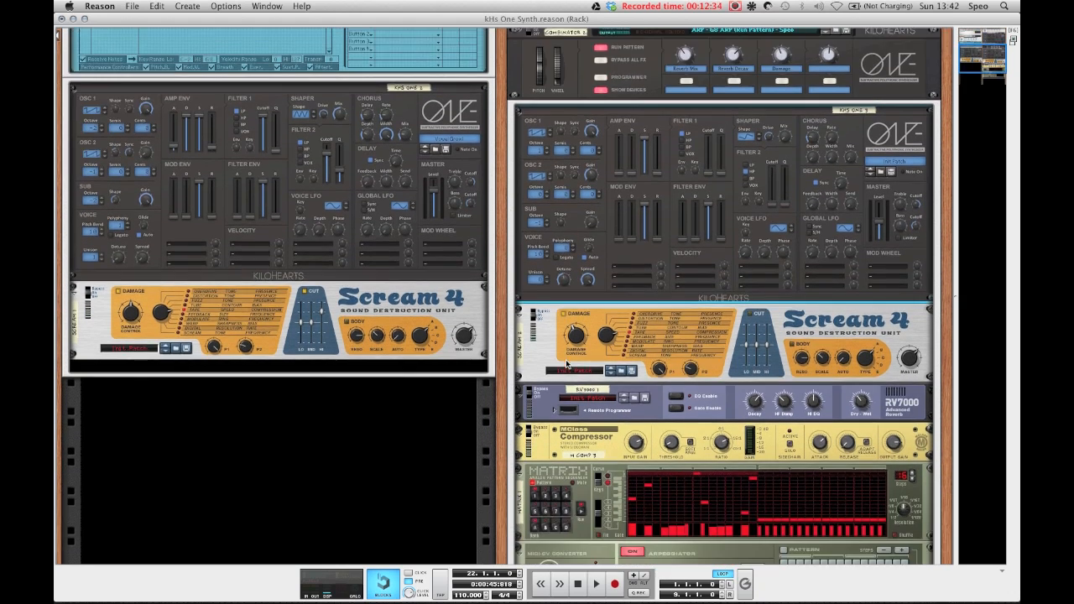
scroll(566, 363, up, 4)
scroll(434, 398, down, 9)
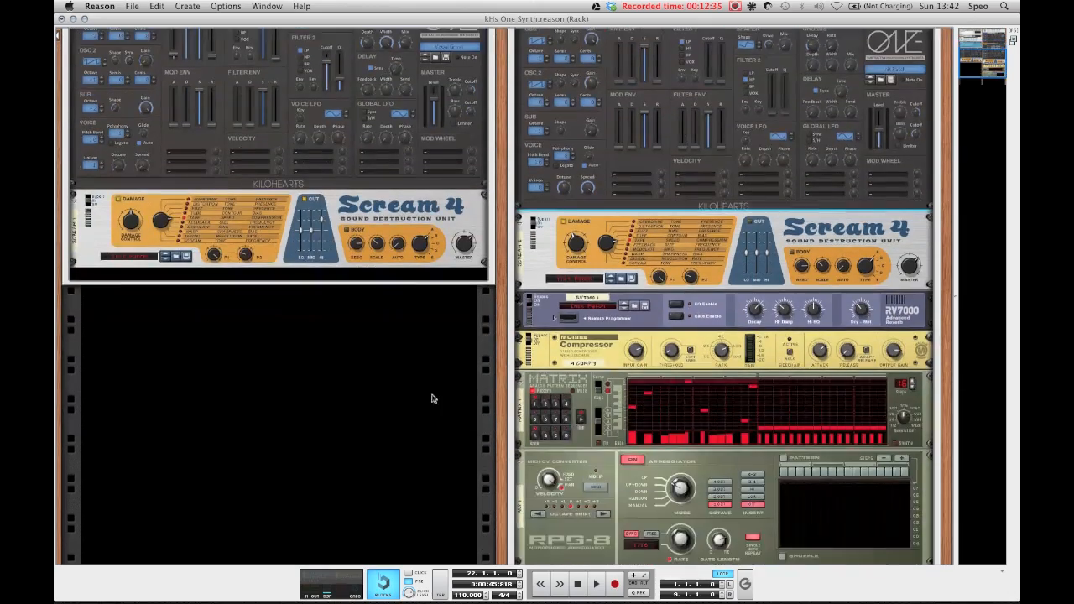
scroll(358, 417, up, 8)
scroll(426, 428, up, 5)
scroll(504, 402, down, 8)
scroll(592, 375, up, 7)
scroll(592, 375, up, 4)
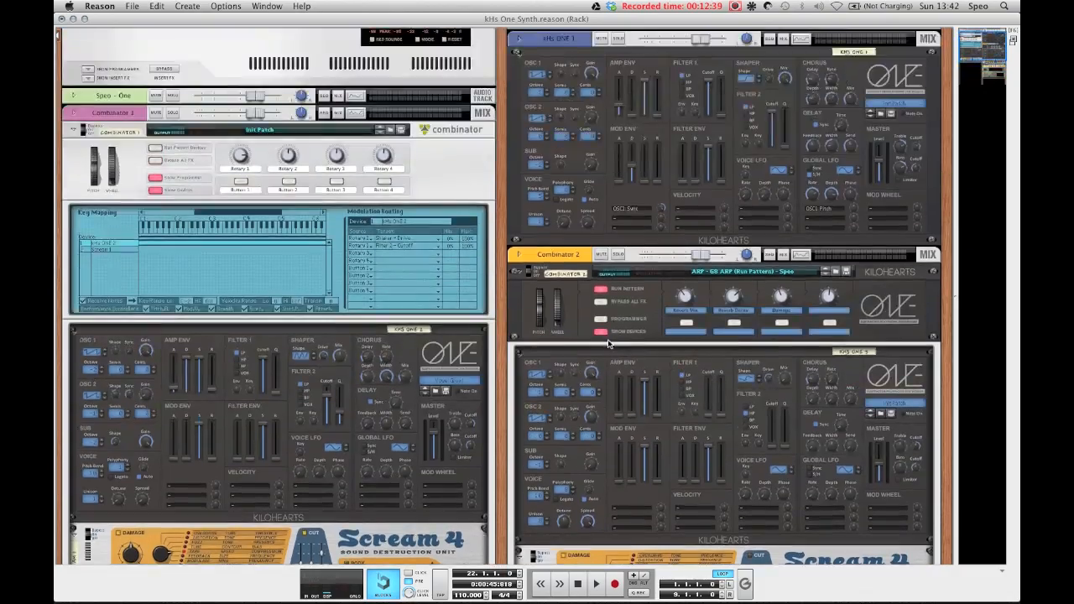
scroll(598, 327, up, 2)
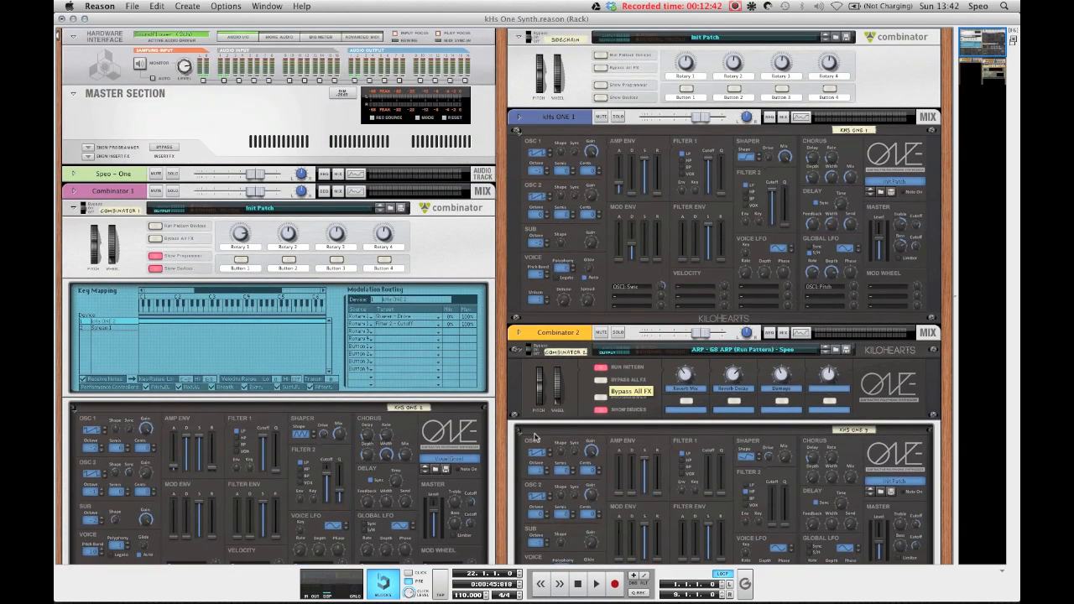
scroll(534, 436, down, 2)
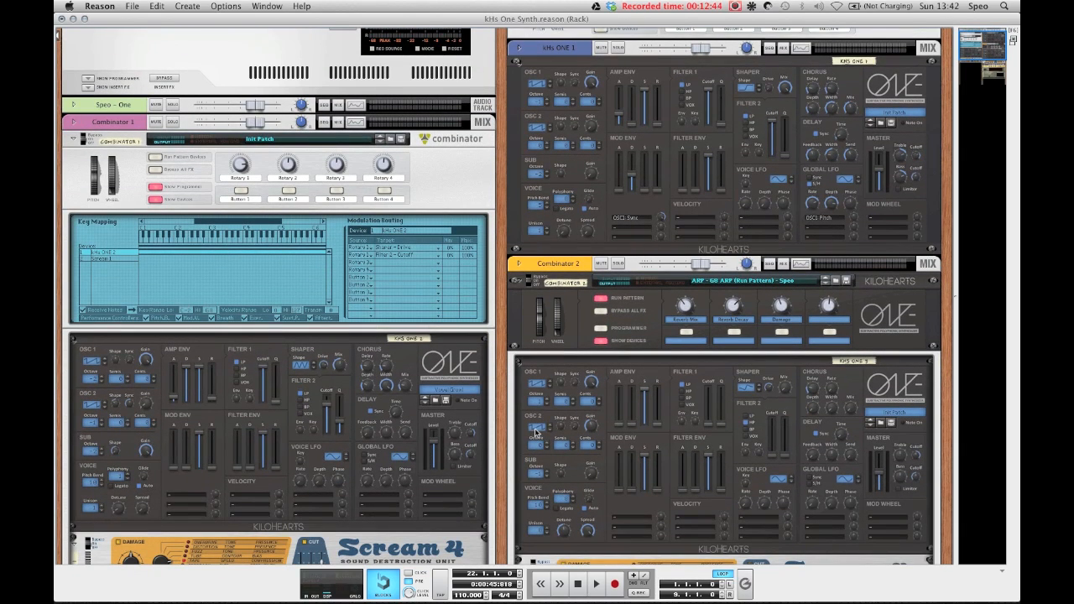
scroll(536, 431, up, 2)
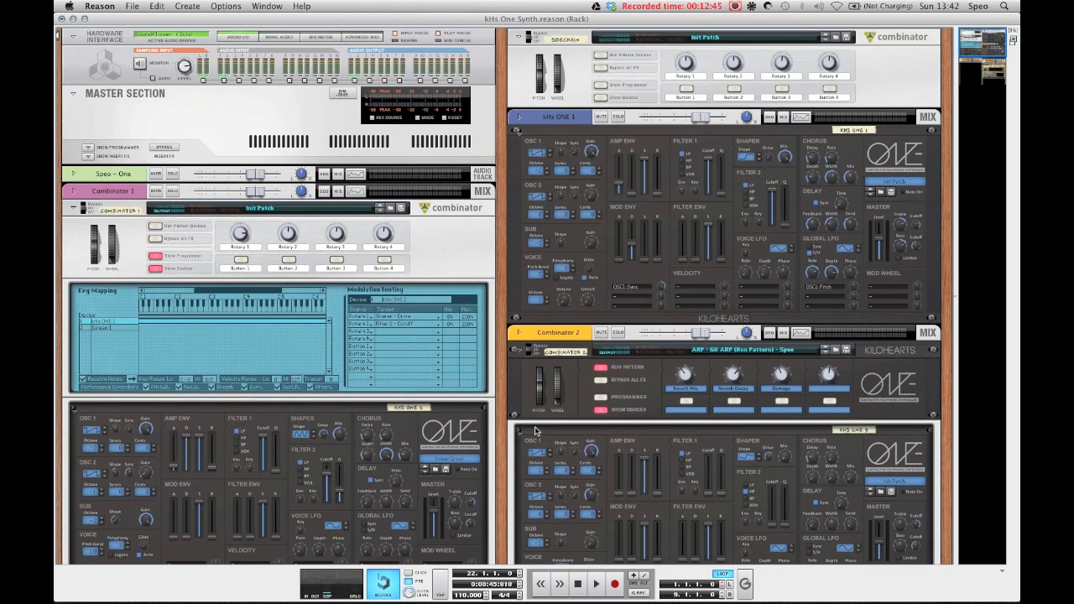
scroll(536, 431, down, 3)
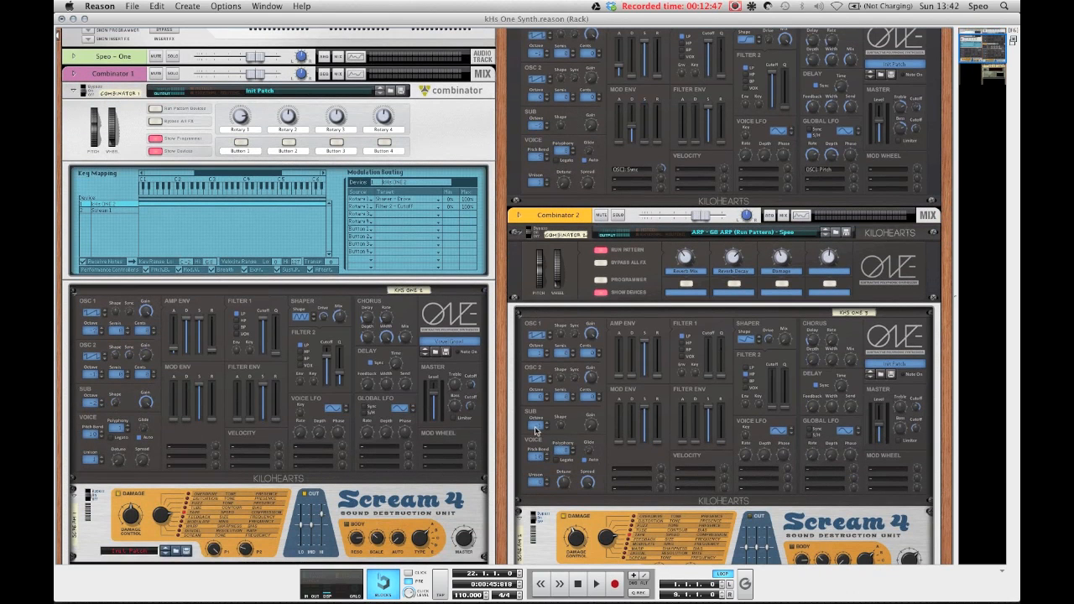
scroll(541, 327, up, 1)
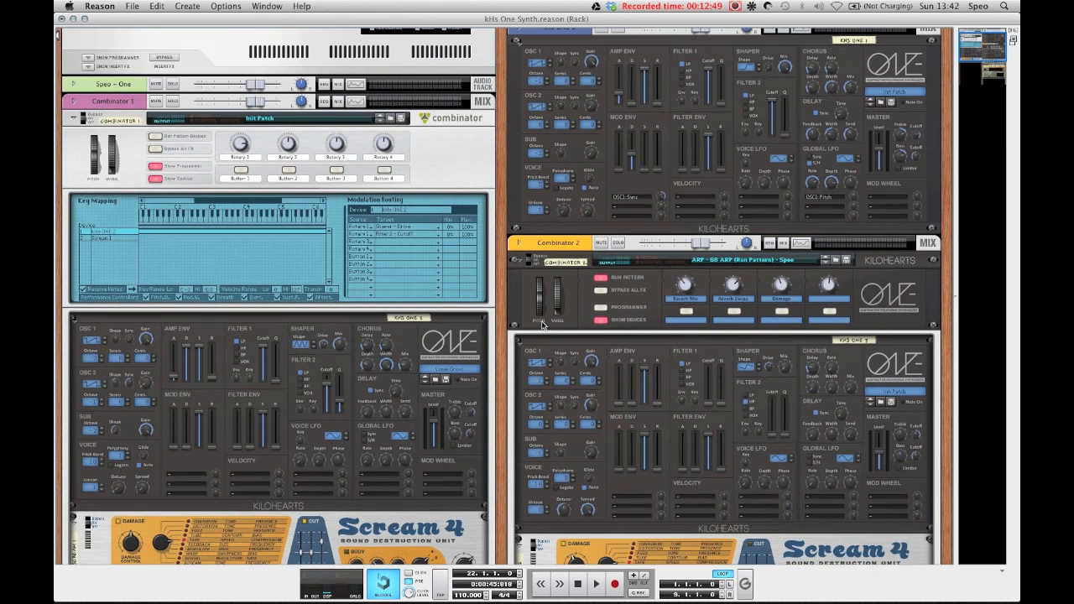
scroll(542, 325, up, 1)
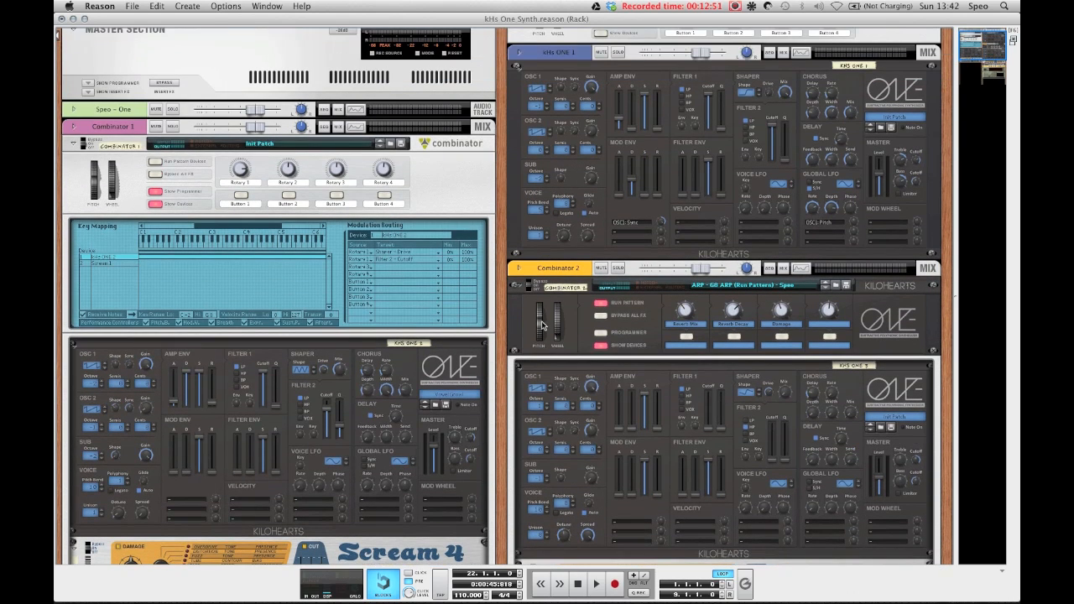
scroll(541, 324, up, 3)
scroll(541, 325, down, 8)
scroll(541, 326, down, 4)
scroll(542, 325, up, 3)
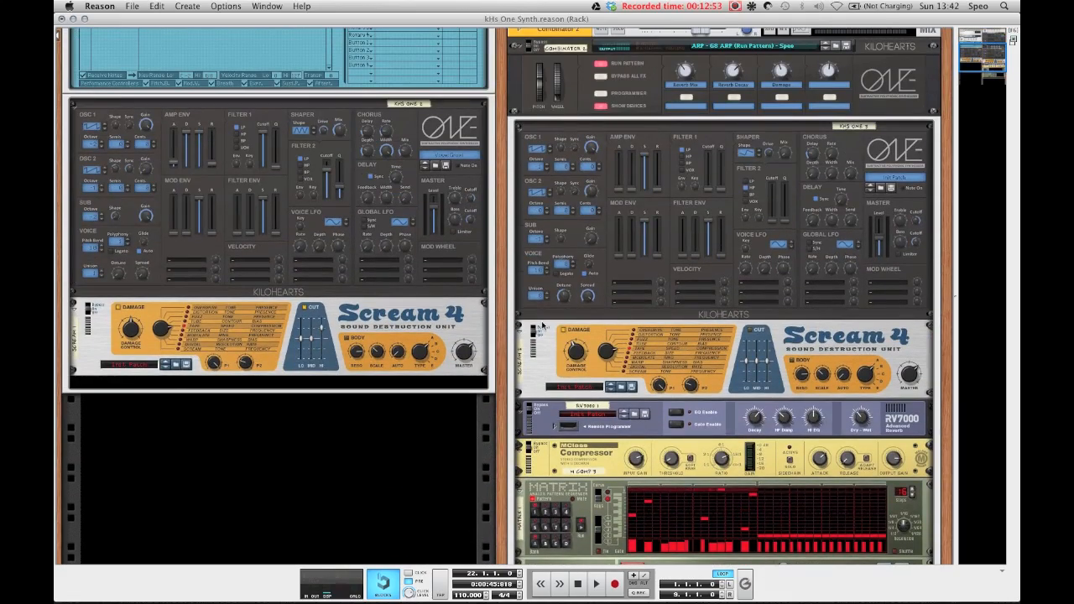
scroll(541, 327, up, 2)
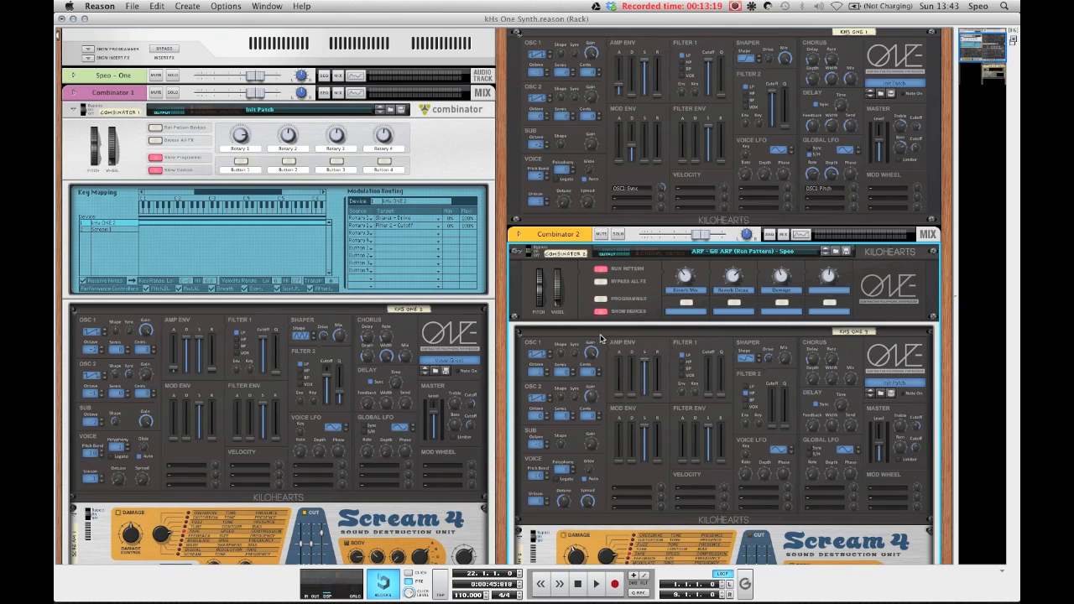
scroll(602, 338, up, 4)
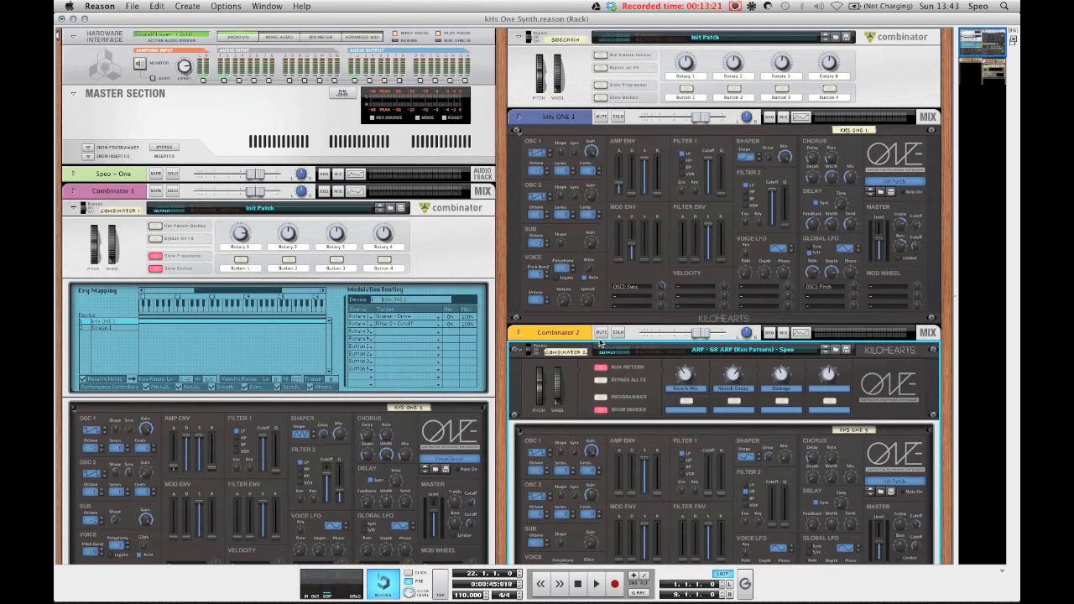
click(734, 7)
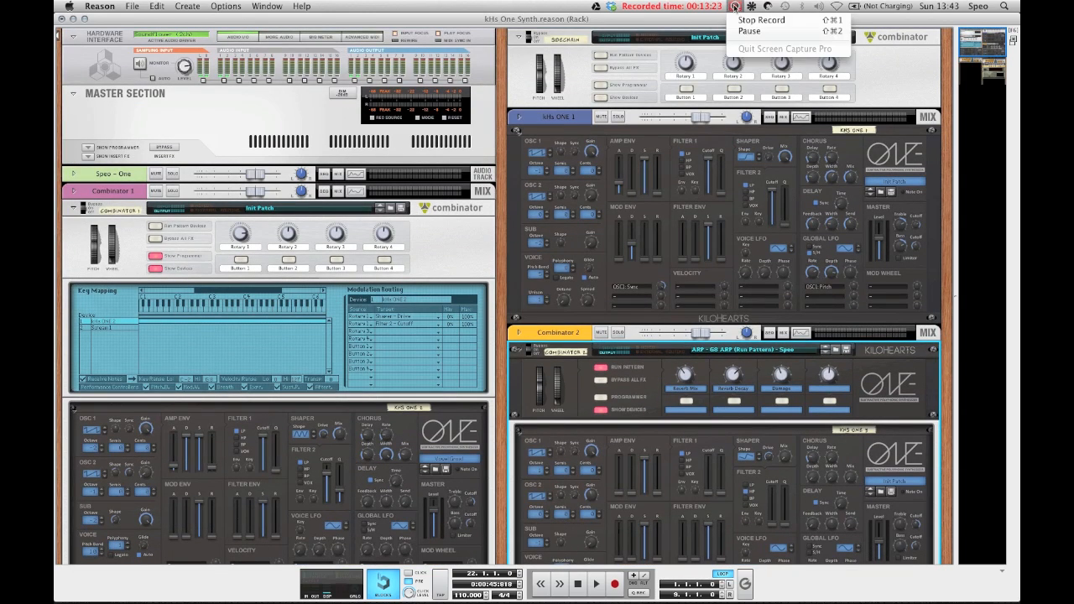